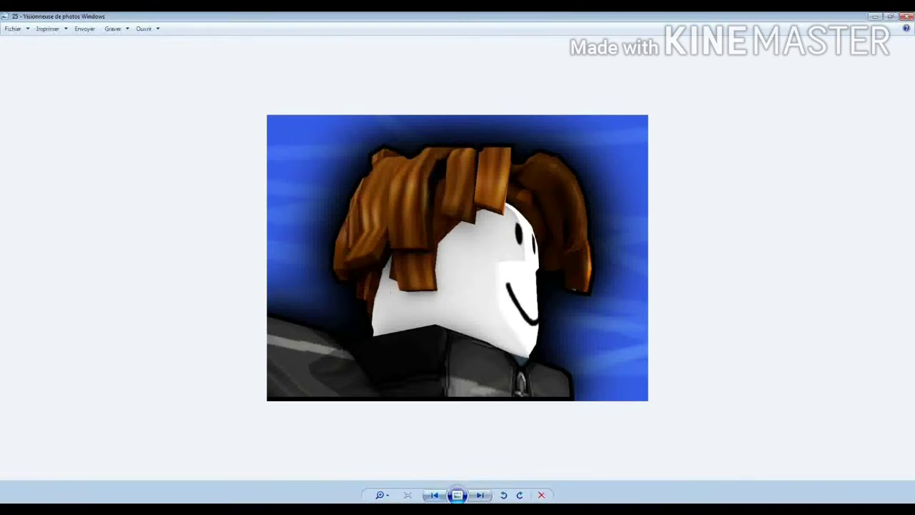
Advance through the next two sample avatar pictures in Photo Viewer
click(481, 495)
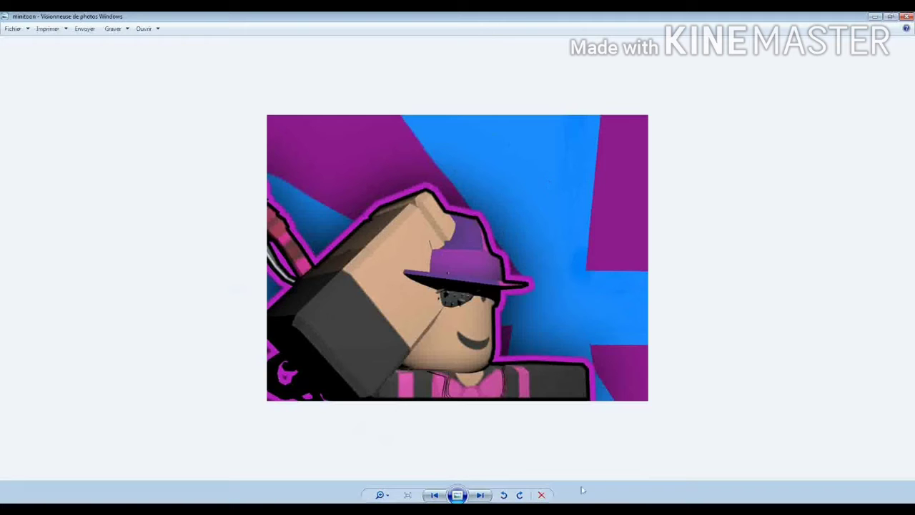
click(489, 496)
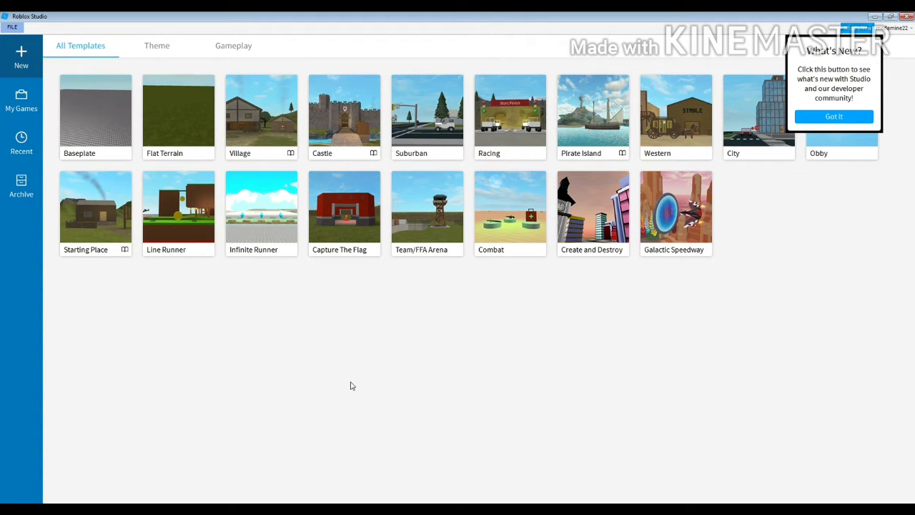
Create a new Baseplate place, look around the empty baseplate and show the PLUGINS ribbon
click(103, 123)
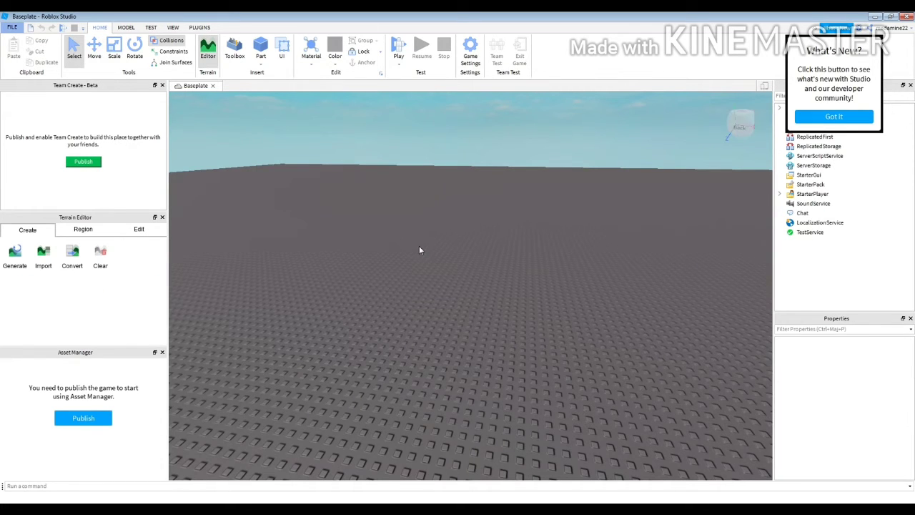
right_drag(421, 250, 453, 253)
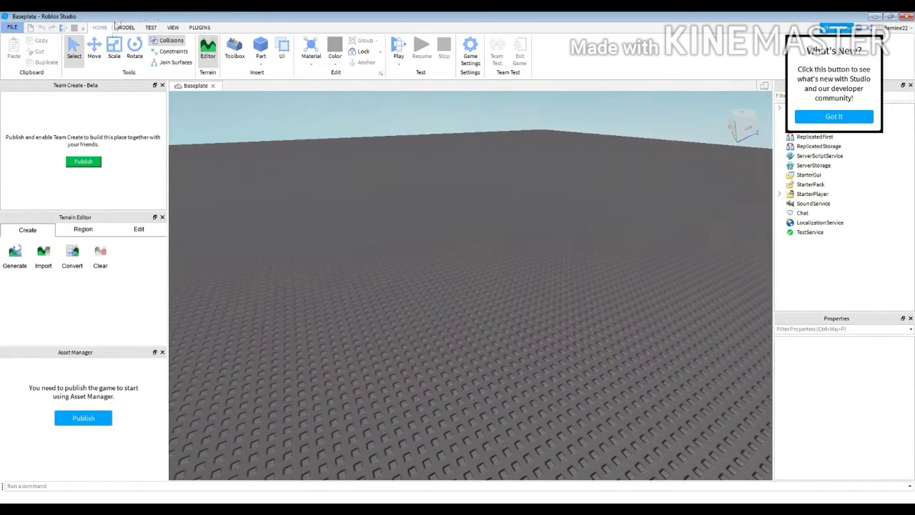
click(200, 27)
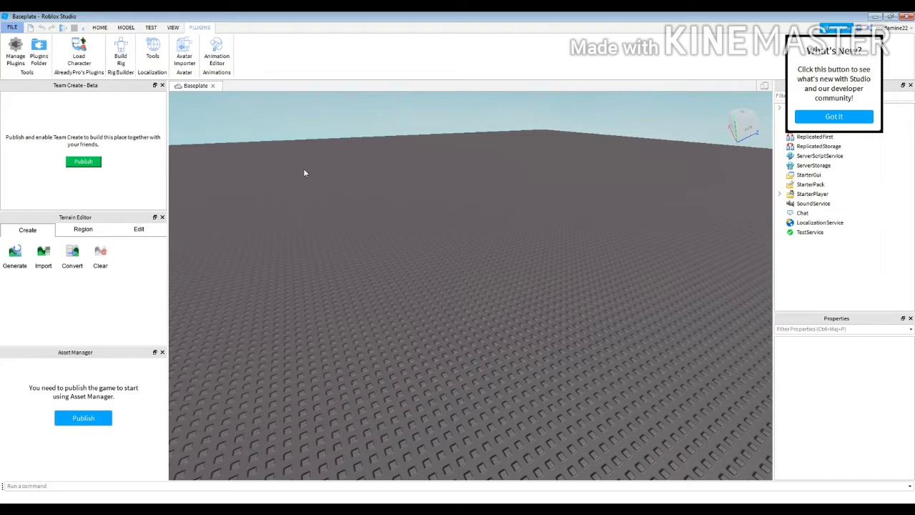
right_drag(303, 172, 303, 172)
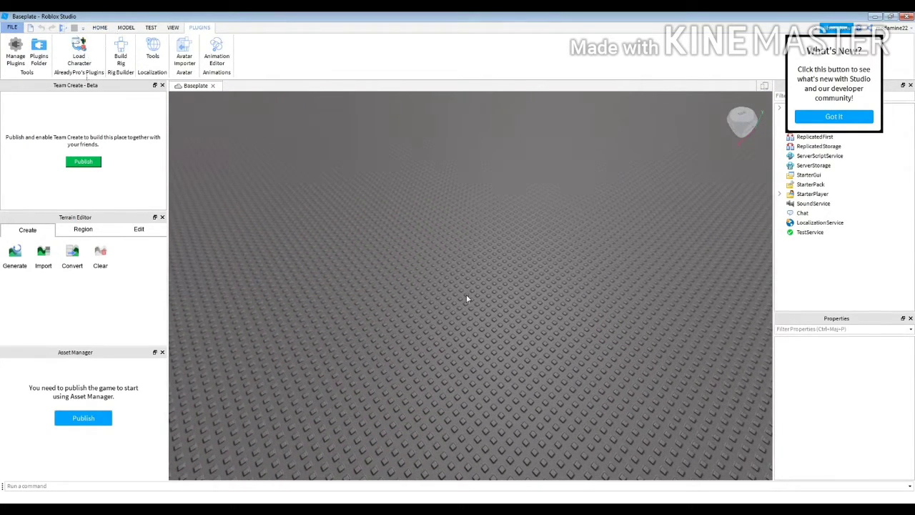
right_drag(470, 292, 748, 458)
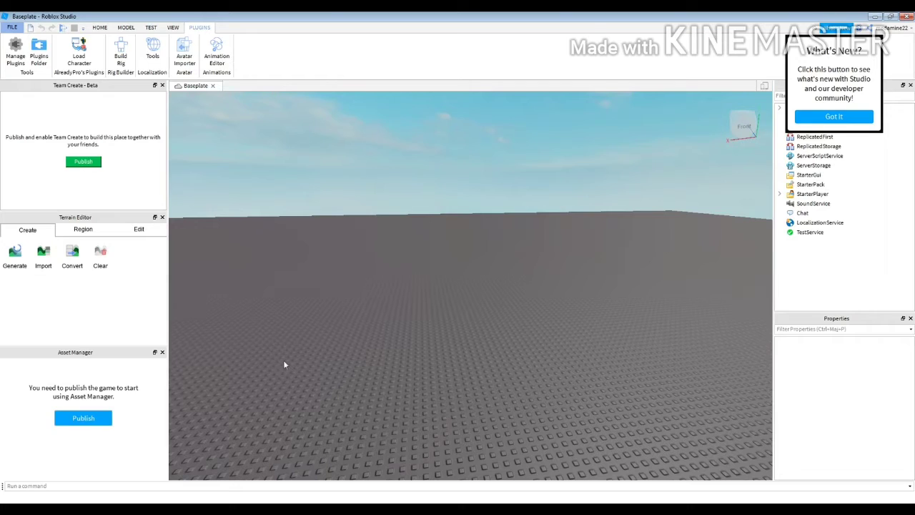
right_drag(350, 246, 302, 278)
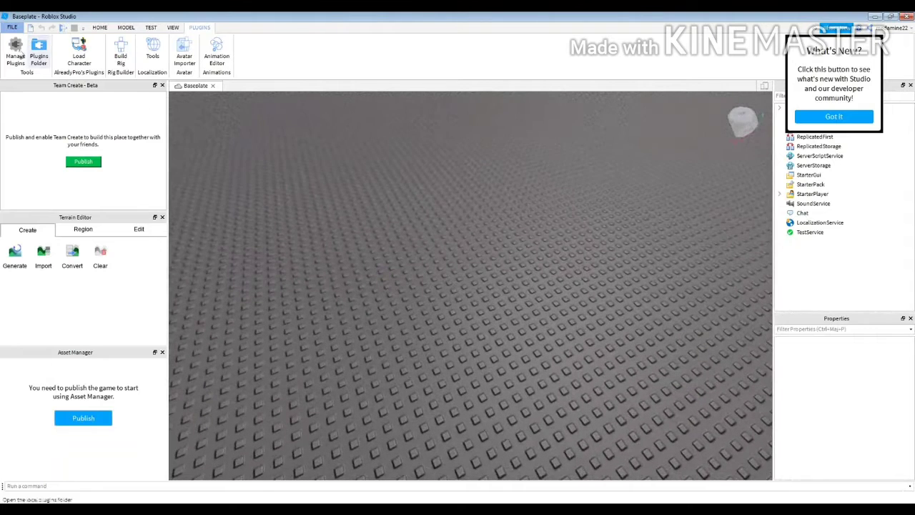
Load the user's own avatar by username in Load Character, with Spawn at Origin turned off
click(79, 57)
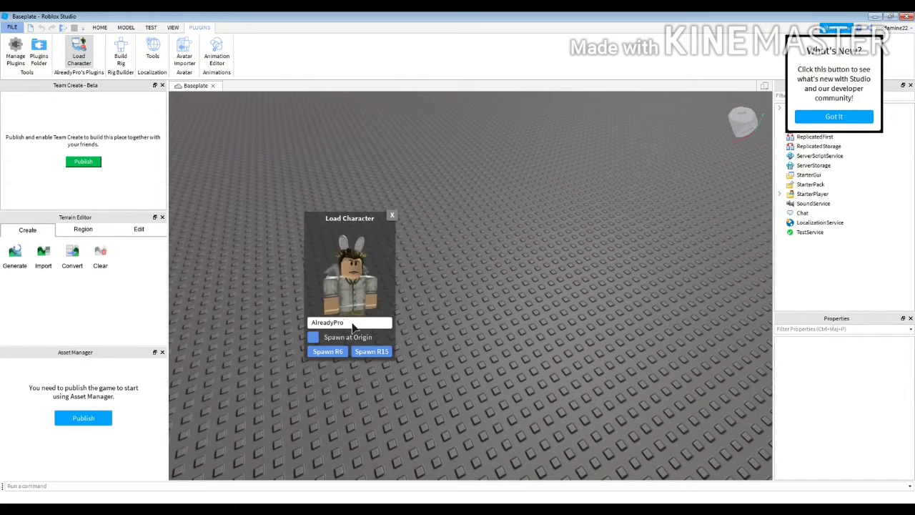
key(BackSpace)
key(BackSpace)
key(BackSpace)
key(BackSpace)
key(BackSpace)
key(BackSpace)
key(BackSpace)
key(BackSpace)
key(BackSpace)
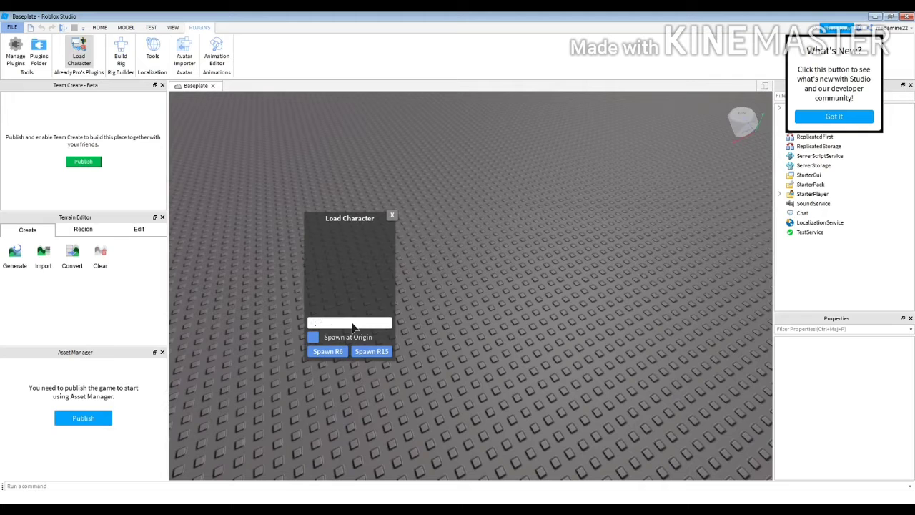
text(medamine22ss)
scroll(537, 286, down, 3)
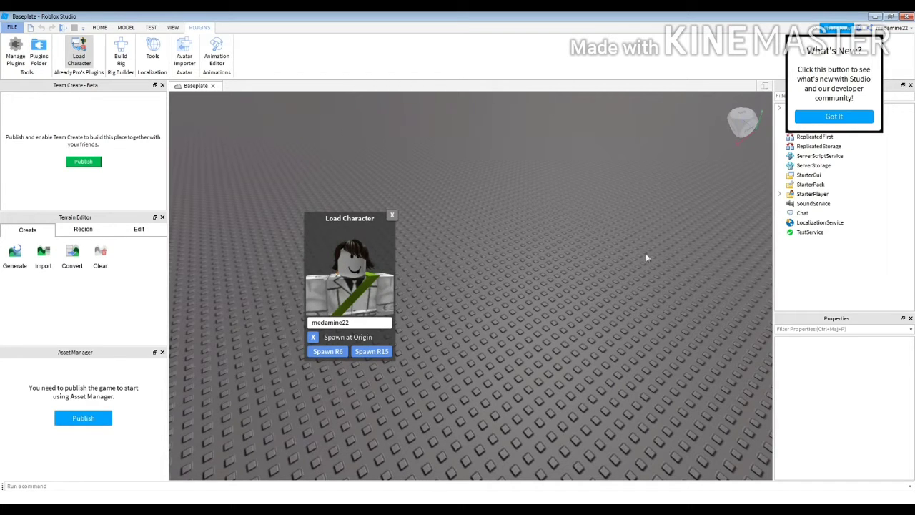
click(314, 338)
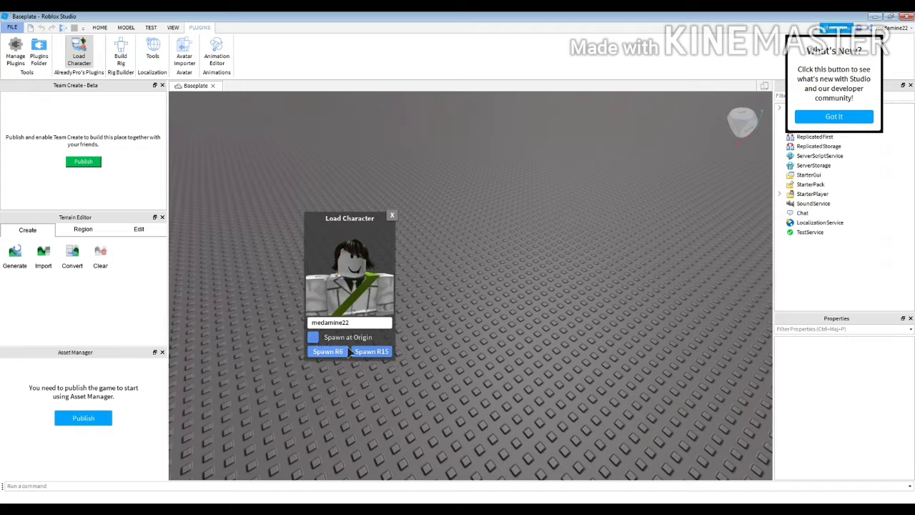
click(392, 215)
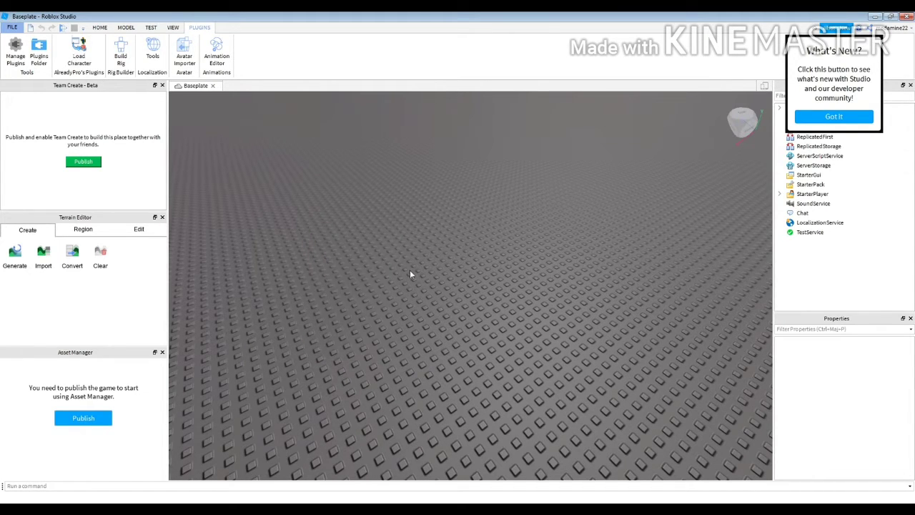
Dismiss the What's New notice, then select the avatar model and ungroup it
right_drag(409, 269, 400, 226)
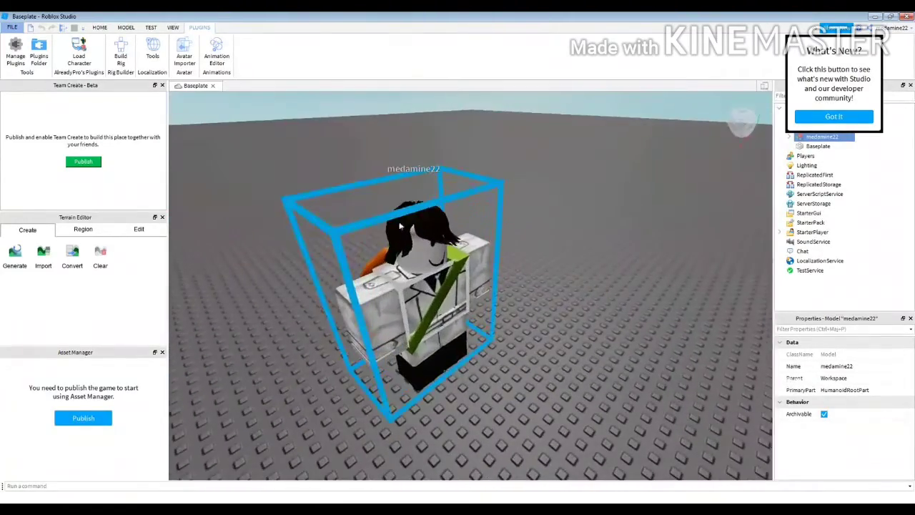
click(601, 175)
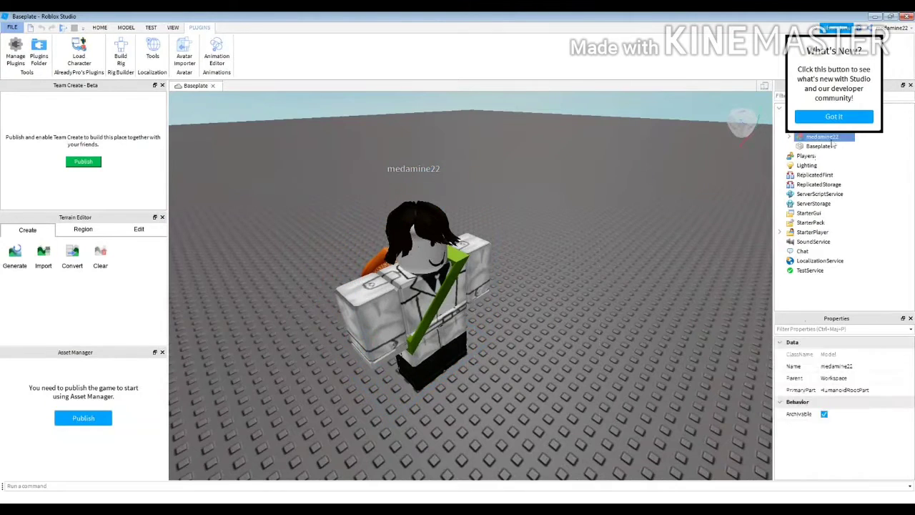
click(840, 33)
right_drag(522, 193, 516, 173)
drag(572, 143, 323, 440)
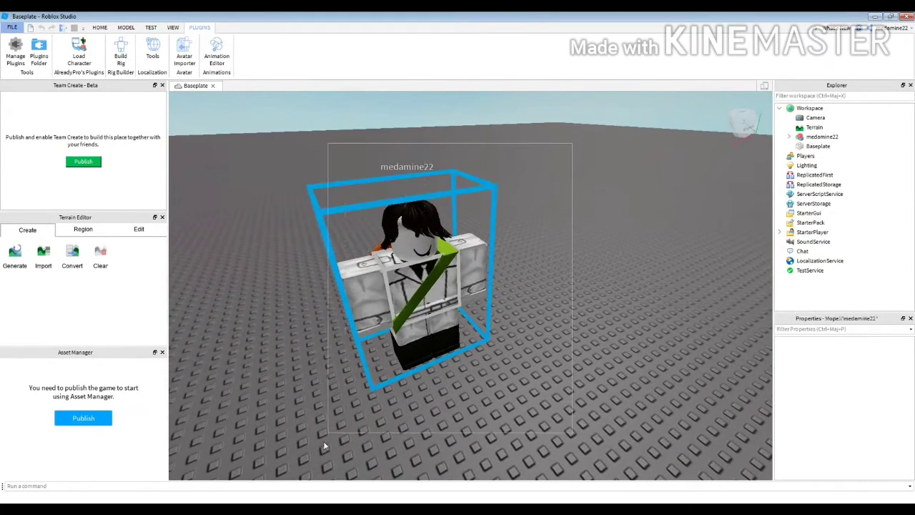
right_click(449, 260)
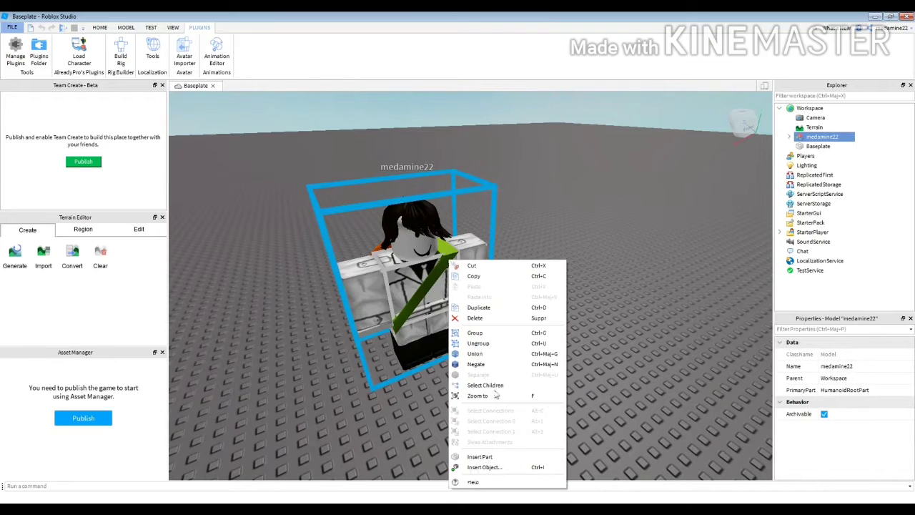
click(483, 344)
click(371, 424)
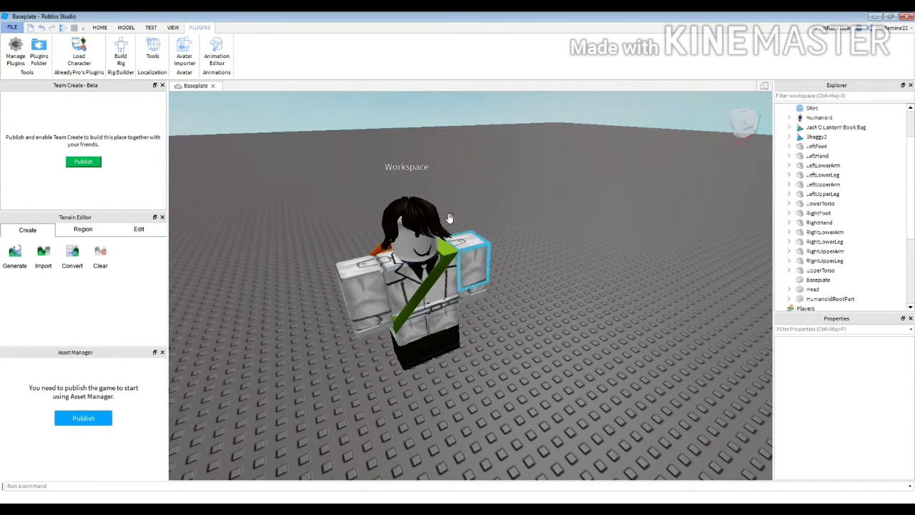
Select the right arm's upper arm, lower arm and hand parts in Explorer
scroll(464, 294, down, 3)
scroll(350, 350, up, 3)
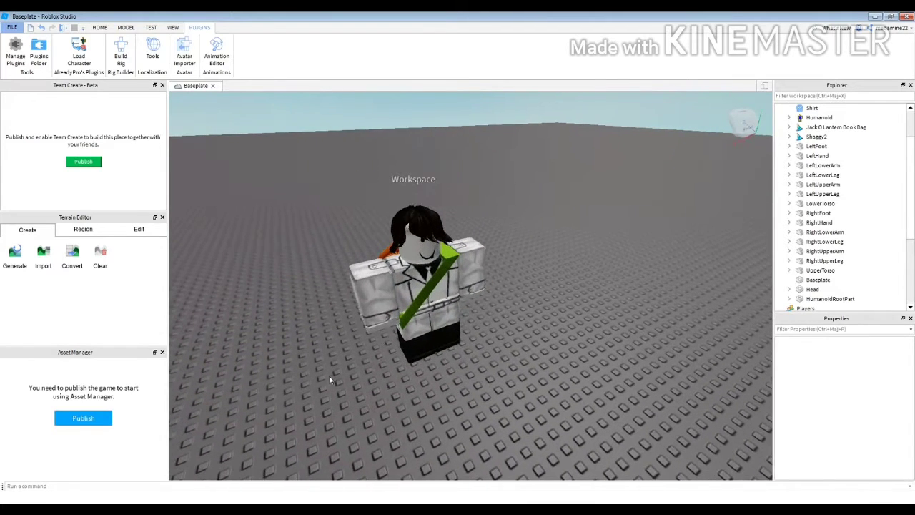
click(371, 328)
ctrl+click(372, 311)
ctrl+click(365, 280)
right_click(369, 303)
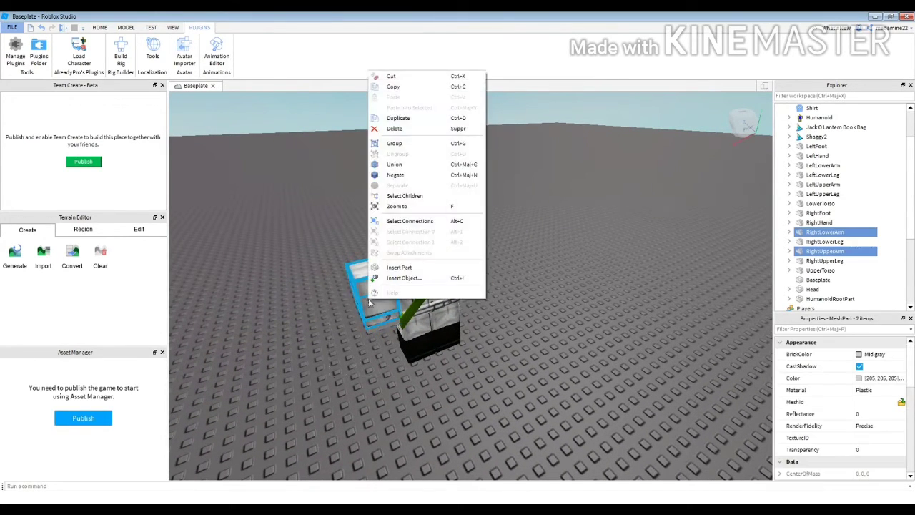
click(100, 28)
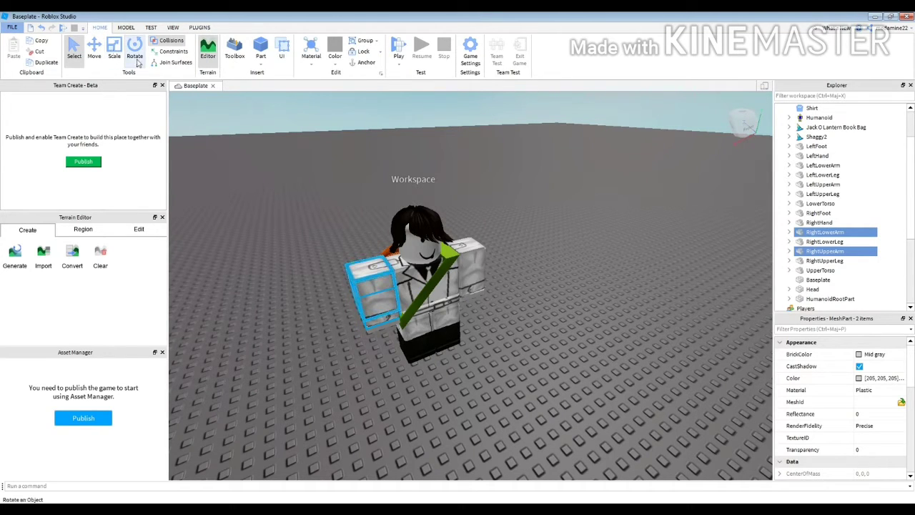
Try rotating the selected right arm parts with the Rotate tool, then undo it
click(137, 60)
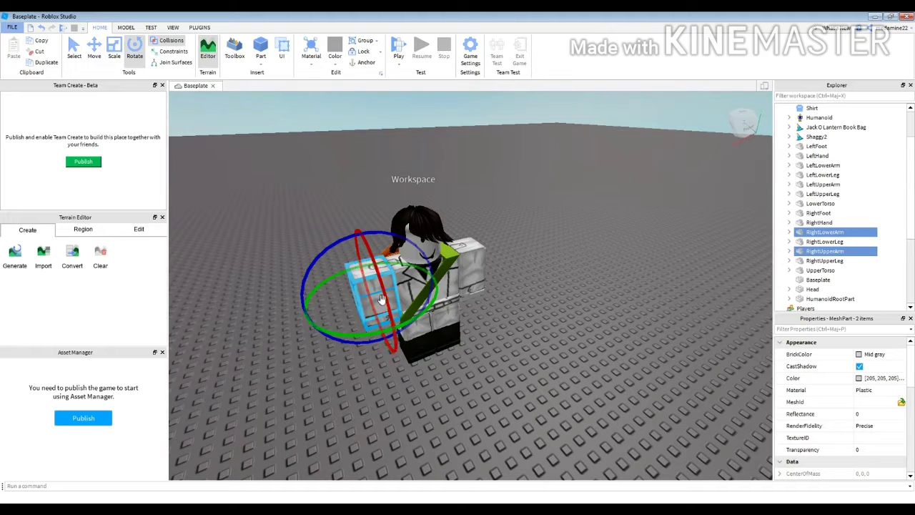
drag(385, 300, 550, 346)
right_drag(551, 342, 553, 339)
click(537, 340)
right_drag(464, 327, 281, 217)
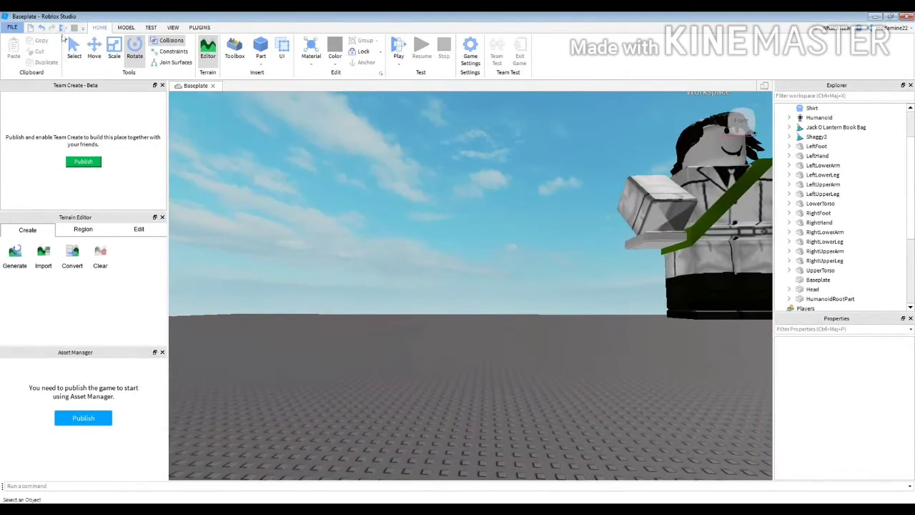
click(41, 27)
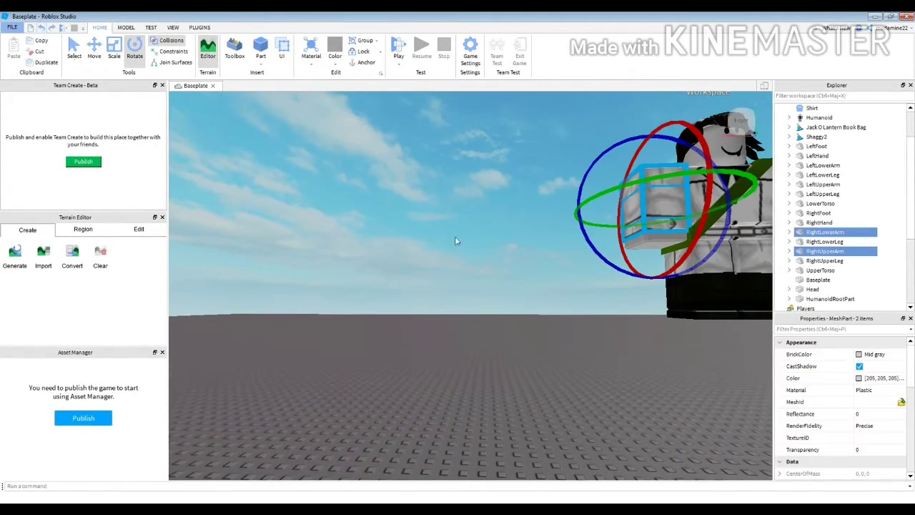
Reselect the right arm's parts and rotate the arm downward
key(ctrl+z)
key(ctrl+z)
ctrl+click(661, 159)
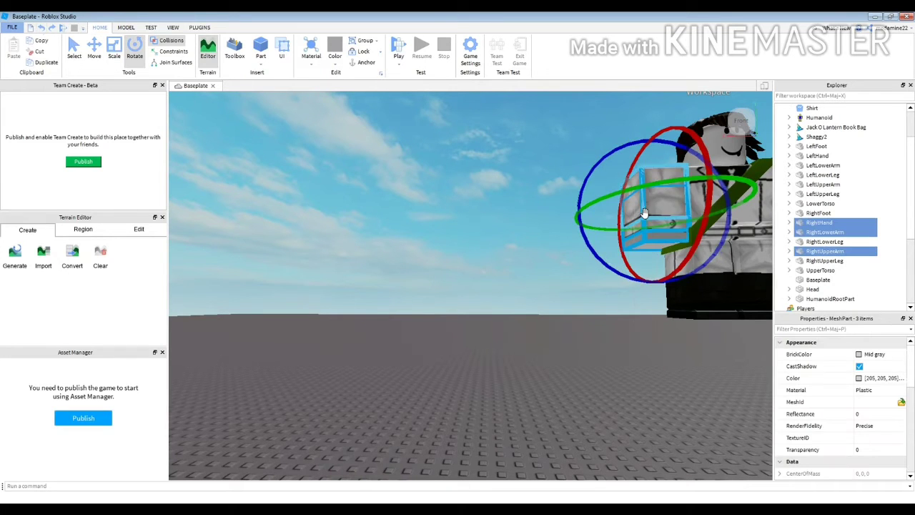
right_click(645, 213)
right_drag(710, 163, 544, 200)
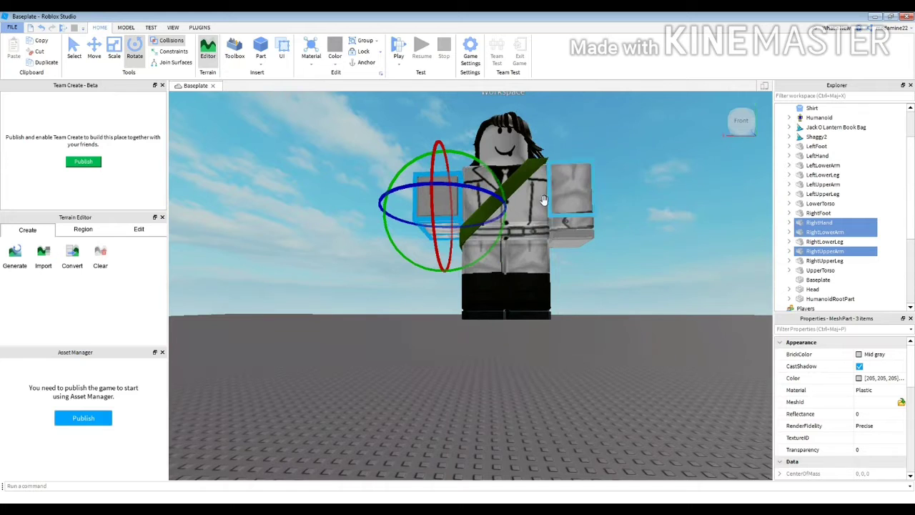
drag(435, 203, 435, 249)
right_drag(429, 207, 486, 207)
Swing the left arm's three parts to a new angle and view the whole posed character
click(442, 191)
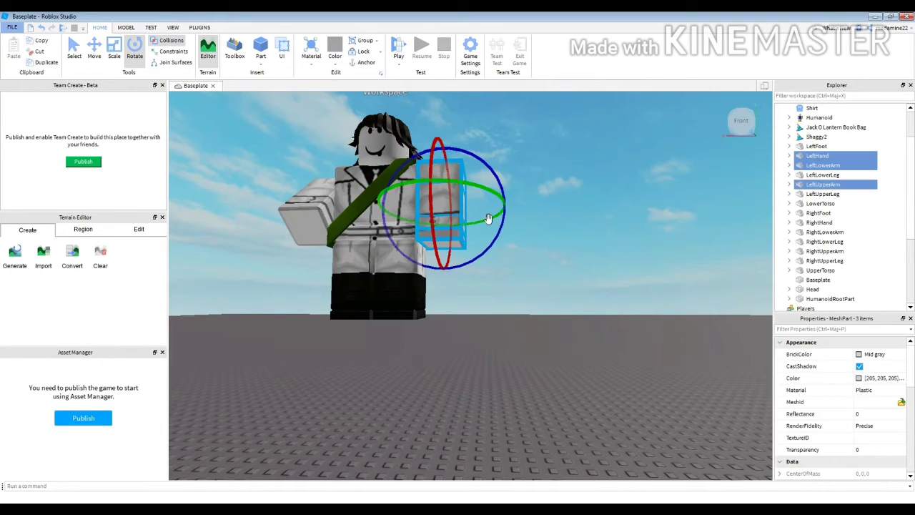
drag(506, 181, 454, 178)
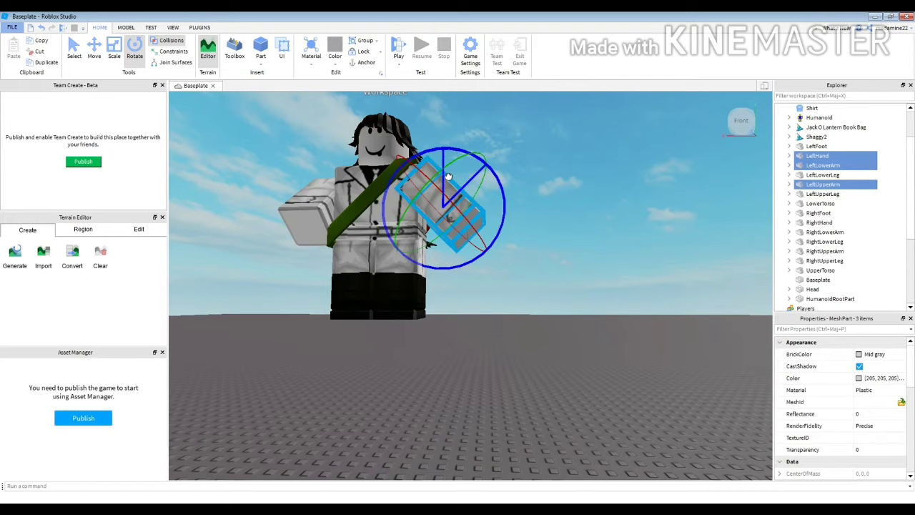
click(689, 350)
mouse_move(688, 351)
right_down()
mouse_move(692, 358)
mouse_move(686, 345)
right_up()
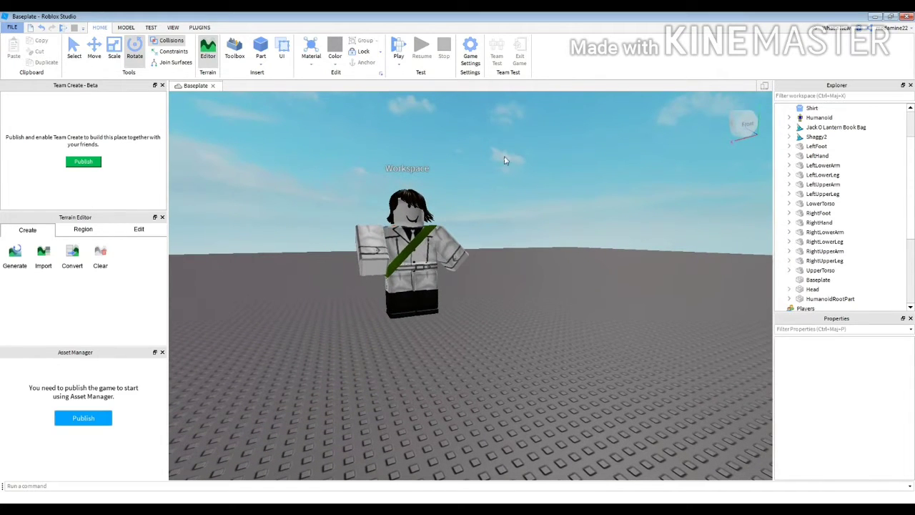
drag(487, 174, 327, 331)
drag(337, 272, 750, 165)
click(694, 232)
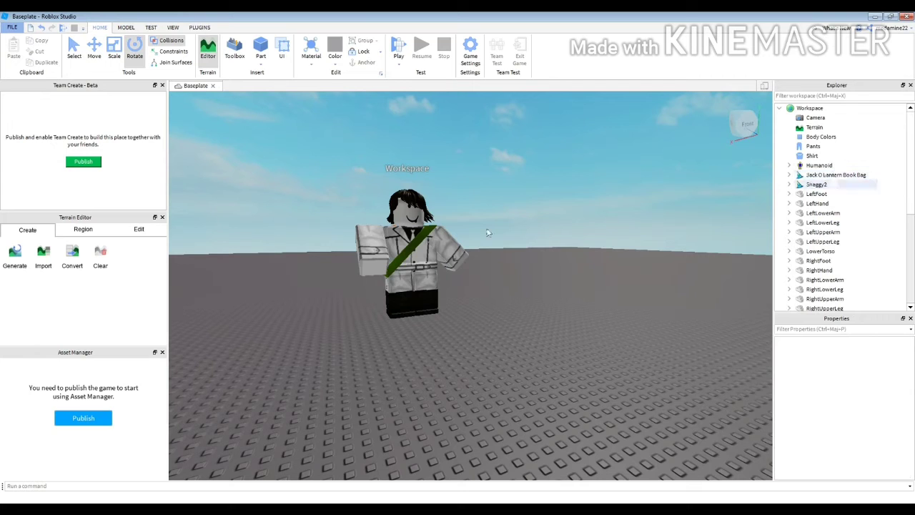
Box-select the avatar rig and group it into a Model, then undo the grouping
drag(587, 247, 205, 406)
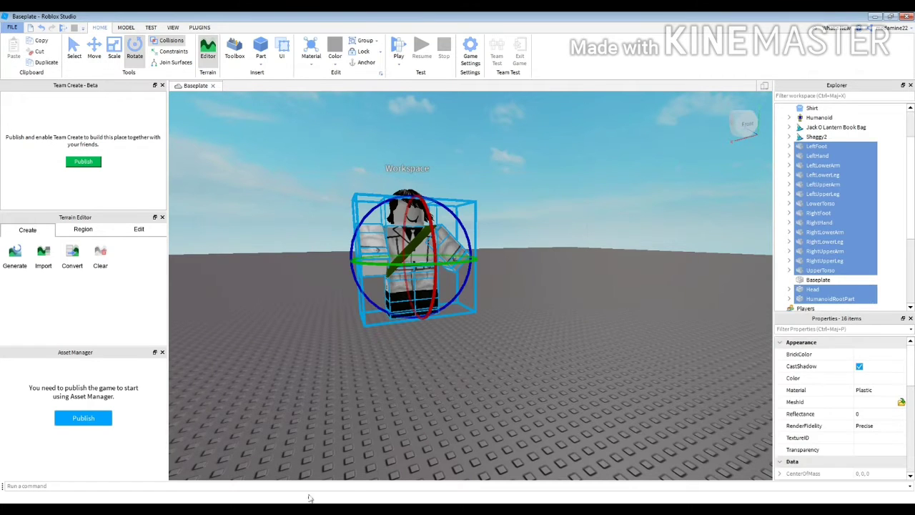
right_click(439, 311)
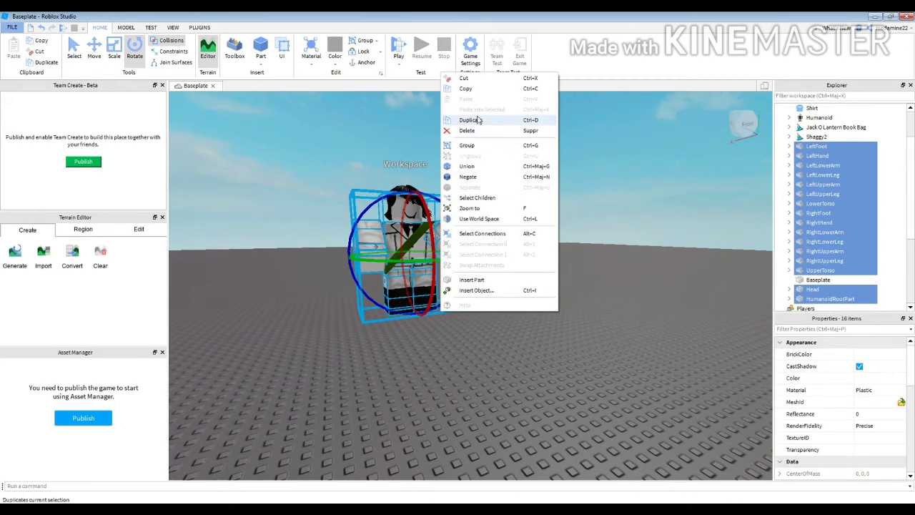
click(466, 145)
right_drag(542, 292, 560, 261)
scroll(560, 262, up, 3)
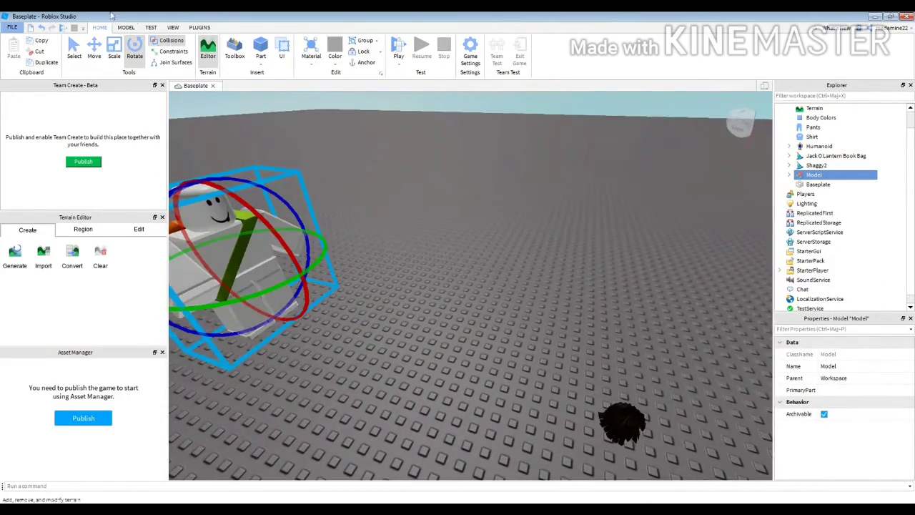
click(42, 28)
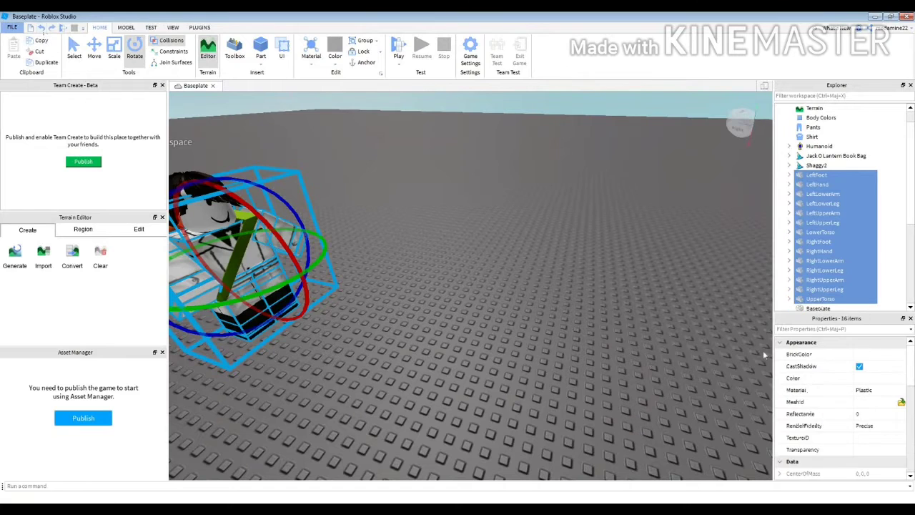
Select the accessories and body parts in Explorer, group them, then undo again
click(896, 223)
click(823, 139)
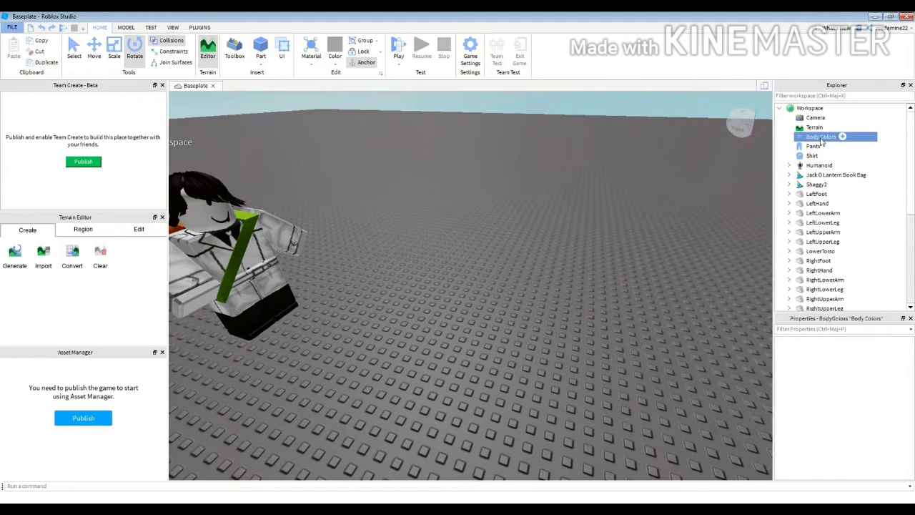
drag(899, 133, 900, 154)
click(901, 174)
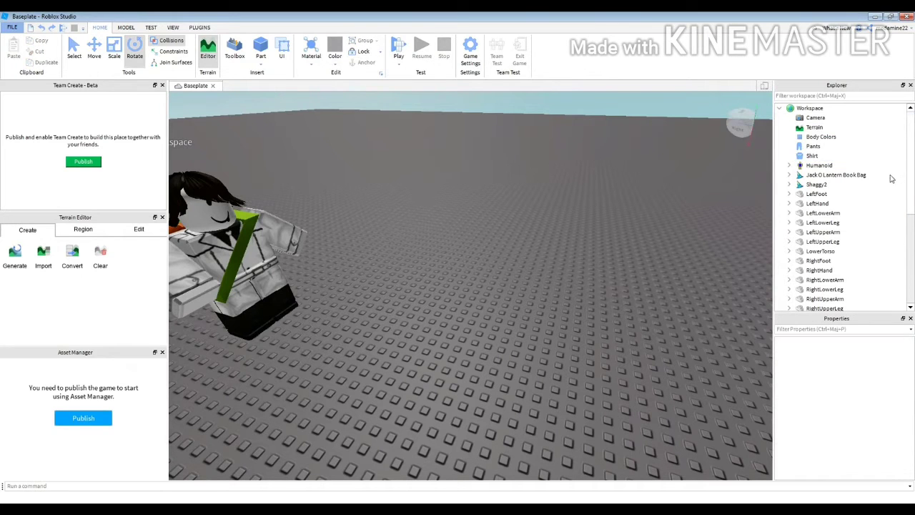
drag(877, 175, 831, 176)
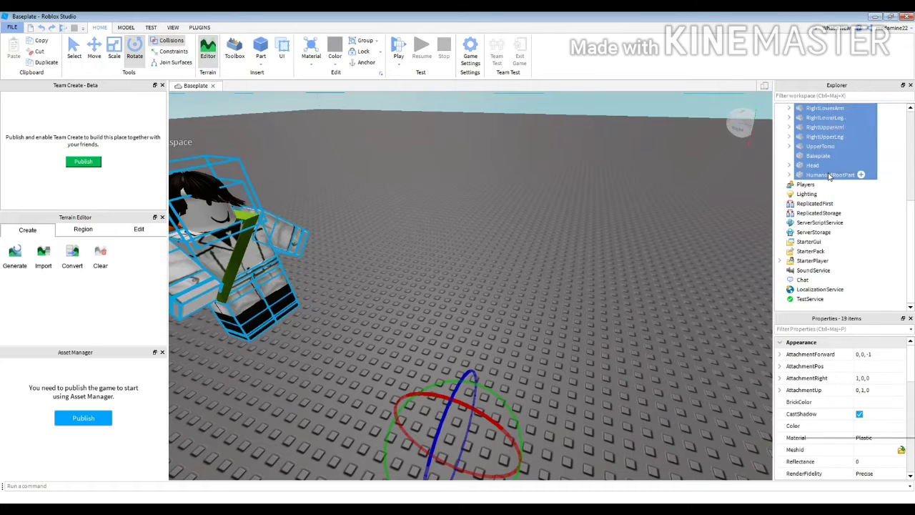
right_click(829, 176)
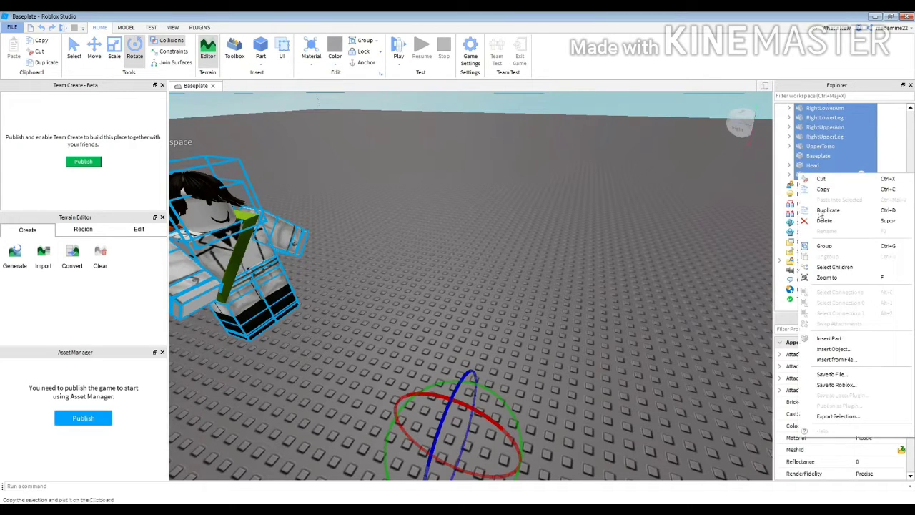
click(833, 246)
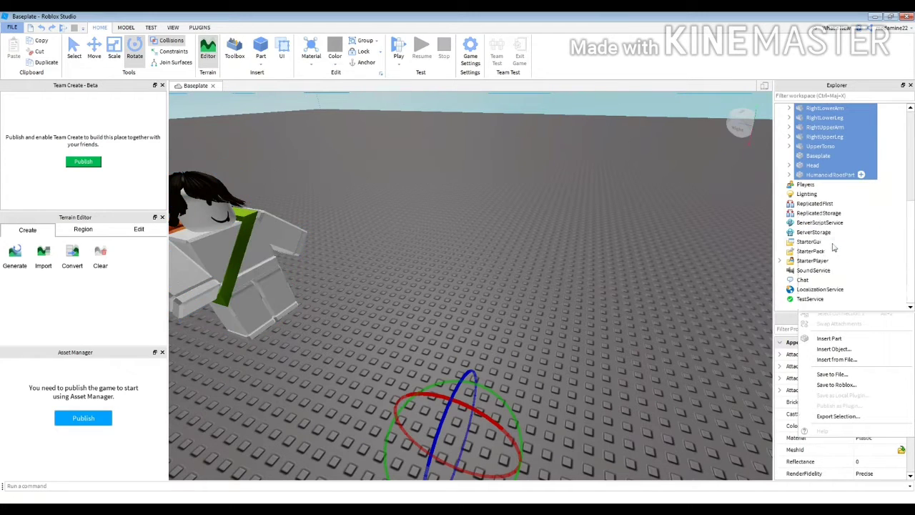
click(43, 28)
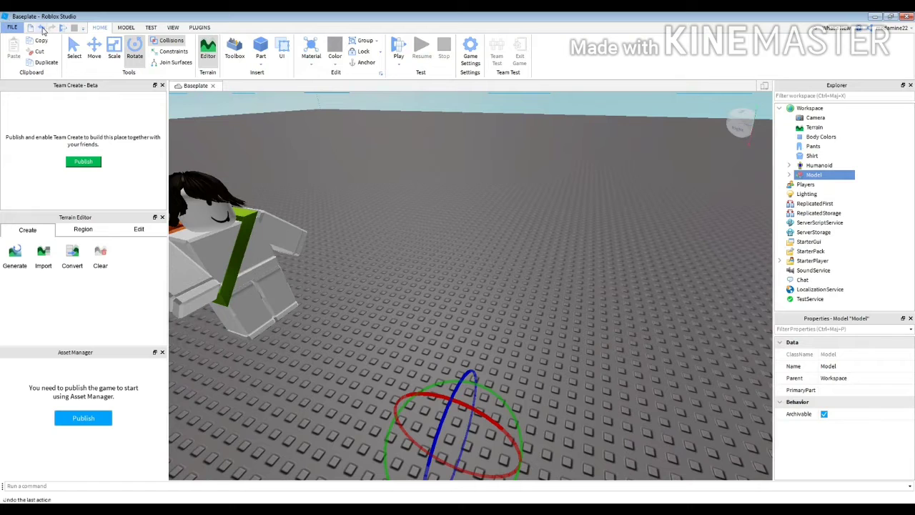
Select every character item from Body Colors downward and group them into one Model
click(902, 163)
drag(894, 135, 826, 176)
right_click(826, 175)
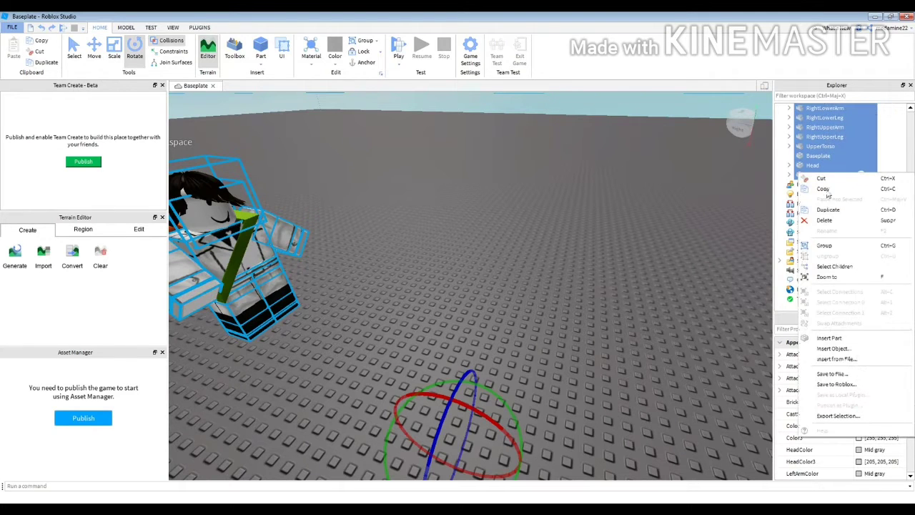
click(825, 245)
scroll(734, 260, up, 2)
right_click(734, 260)
click(625, 249)
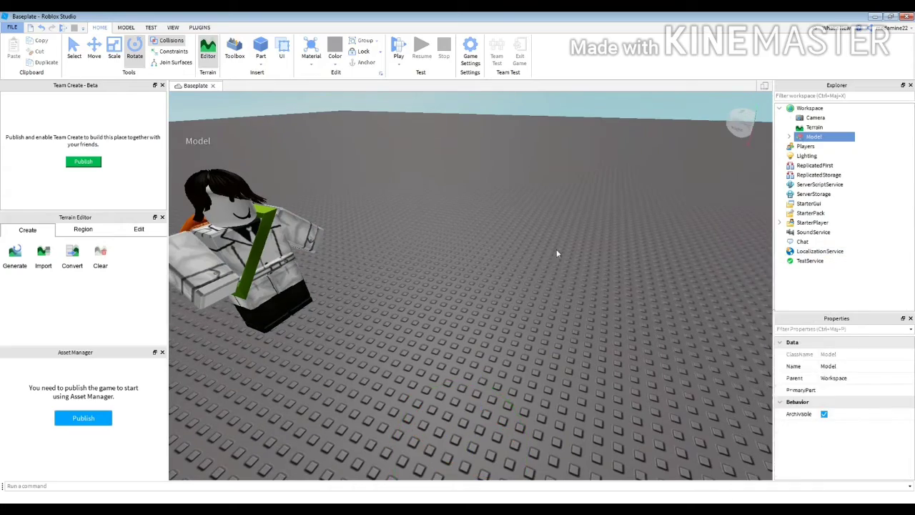
click(595, 247)
scroll(595, 246, up, 2)
mouse_move(594, 244)
right_down()
mouse_move(582, 245)
mouse_move(600, 247)
right_up()
scroll(600, 247, down, 4)
click(792, 175)
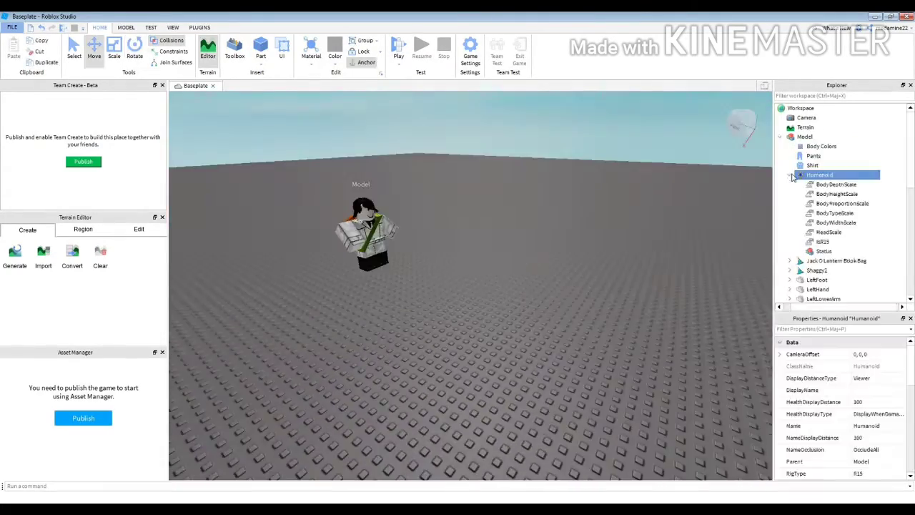
right_click(822, 241)
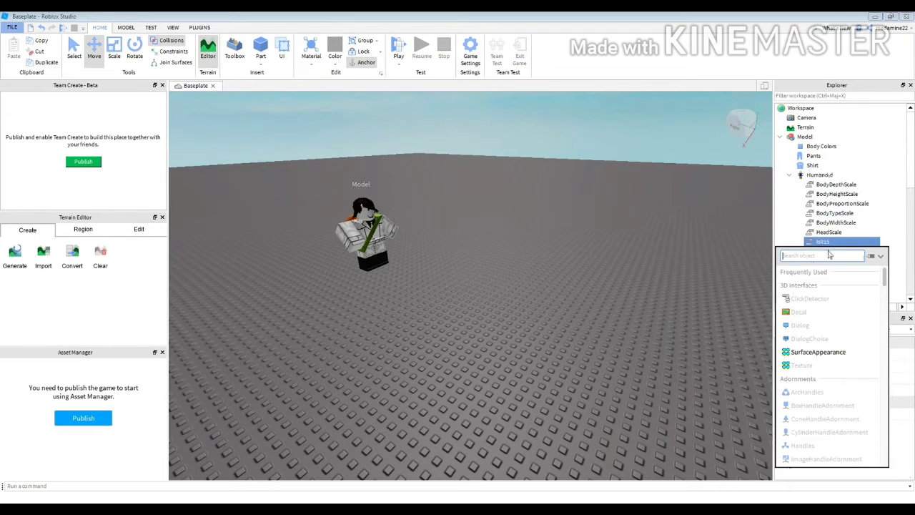
key(Escape)
click(822, 231)
click(787, 174)
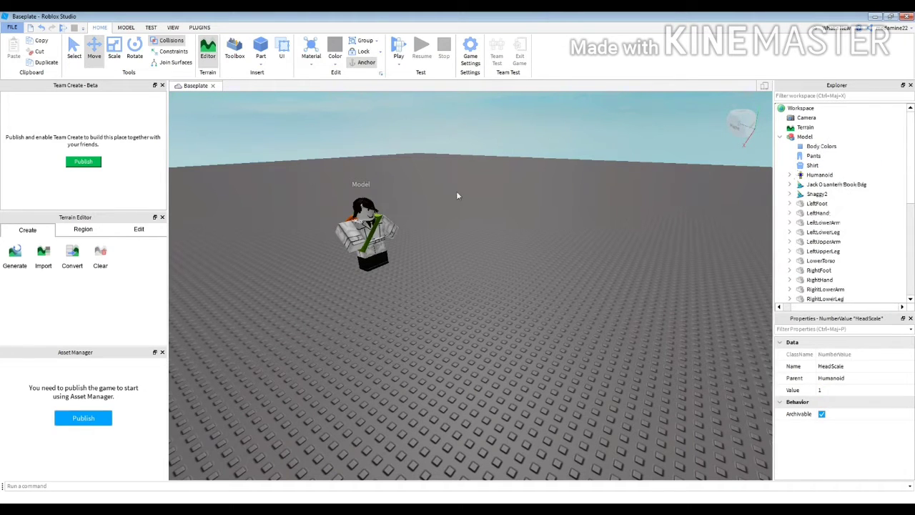
click(373, 236)
right_click(373, 231)
key(Escape)
click(570, 268)
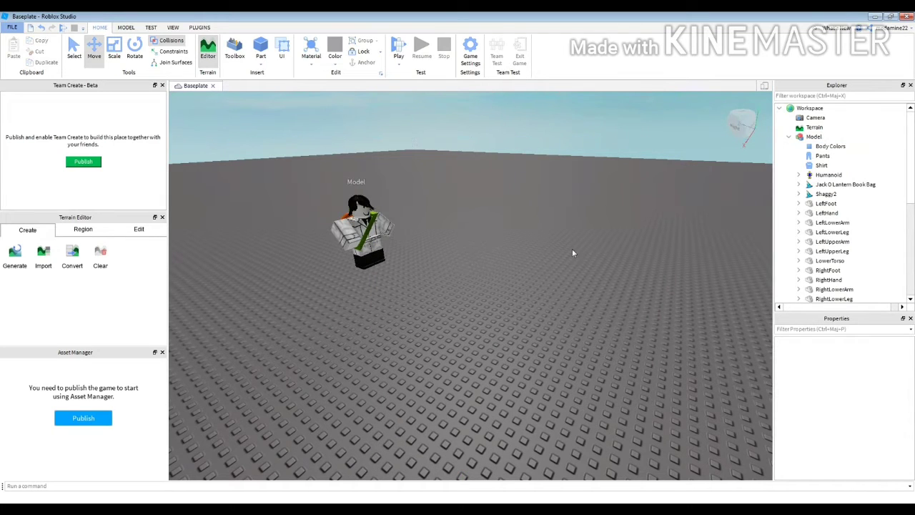
click(134, 50)
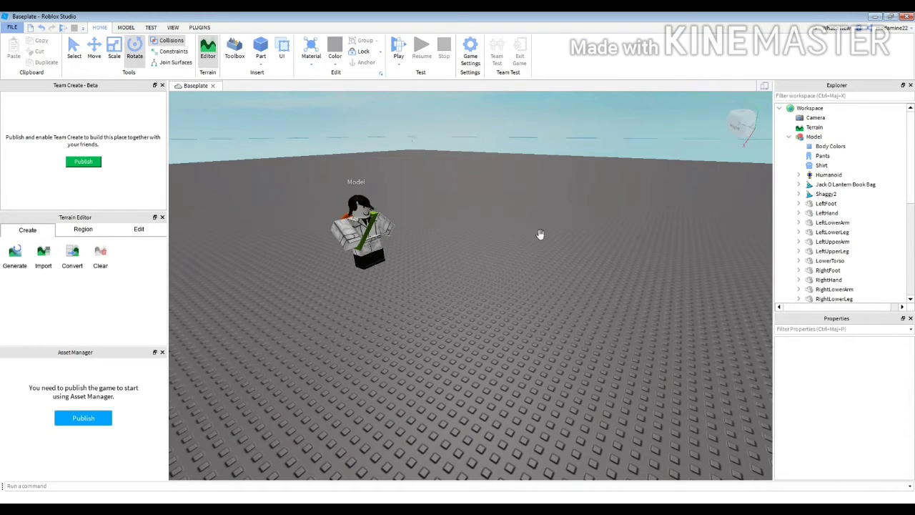
Export the selected Model to the Desktop as 'mesh' using Export Selection
click(815, 136)
right_click(814, 137)
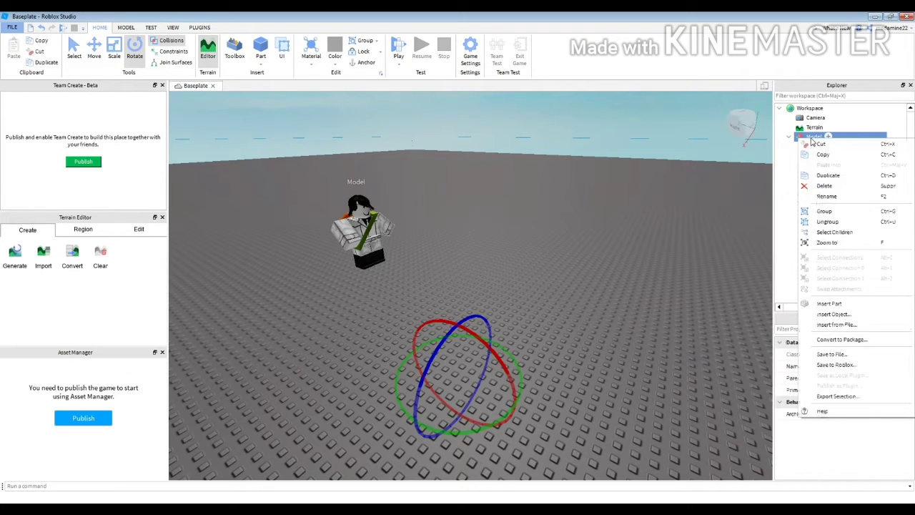
click(837, 397)
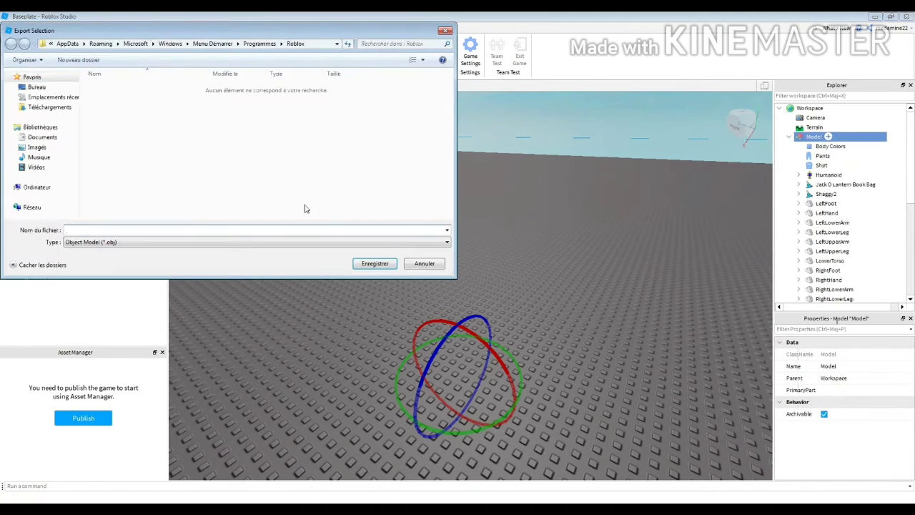
text(mesh)
click(37, 87)
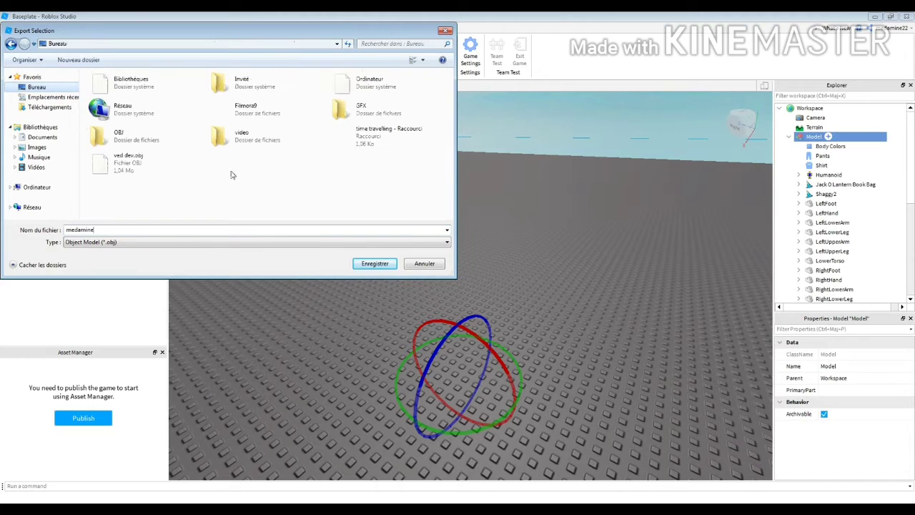
click(373, 264)
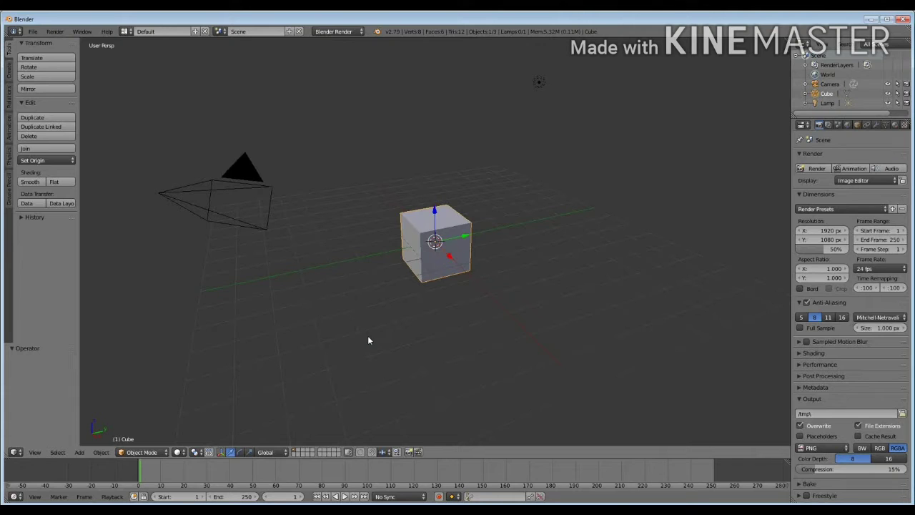
Delete the default cube and browse to the Desktop in the Wavefront OBJ import dialog
key(x)
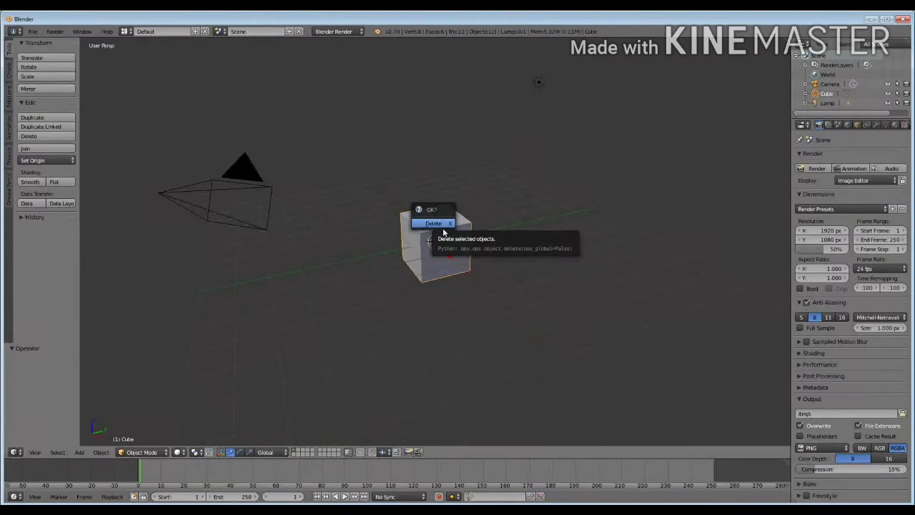
click(443, 230)
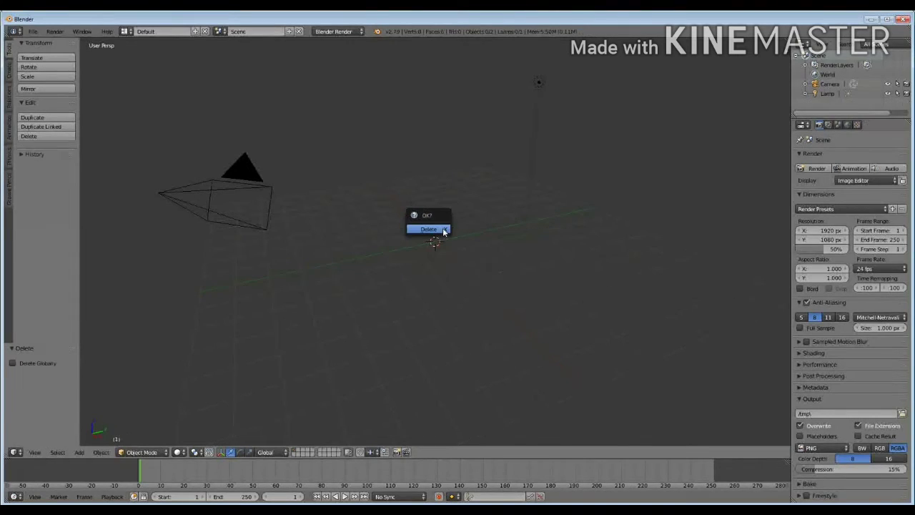
click(33, 31)
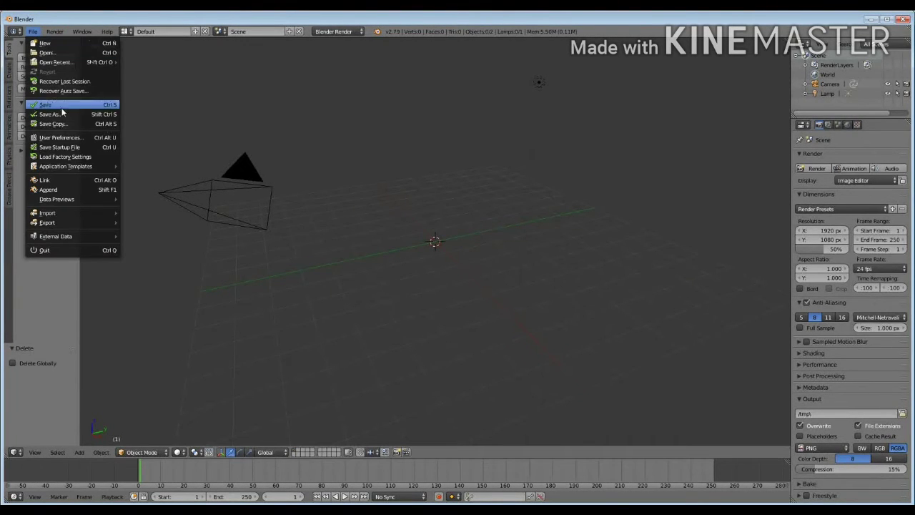
mouse_move(79, 215)
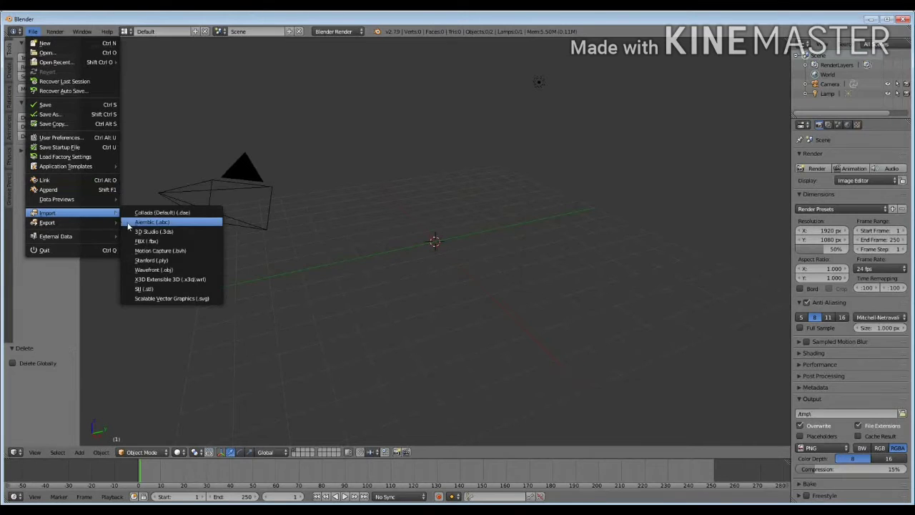
click(152, 270)
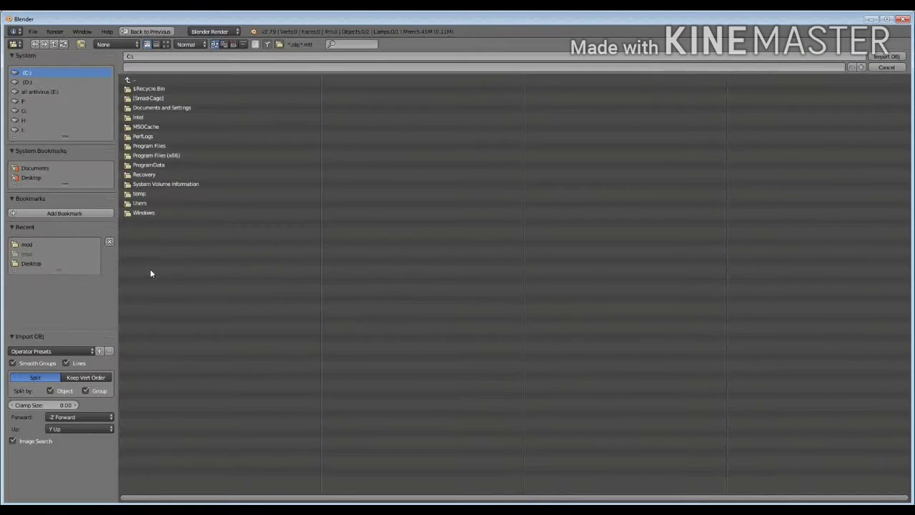
click(47, 177)
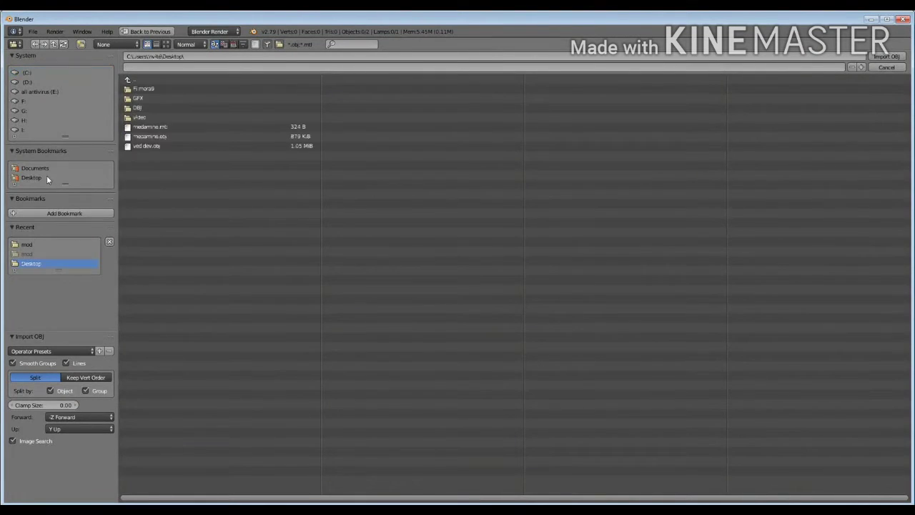
Import the exported character OBJ and move the model down along Z
double_click(163, 137)
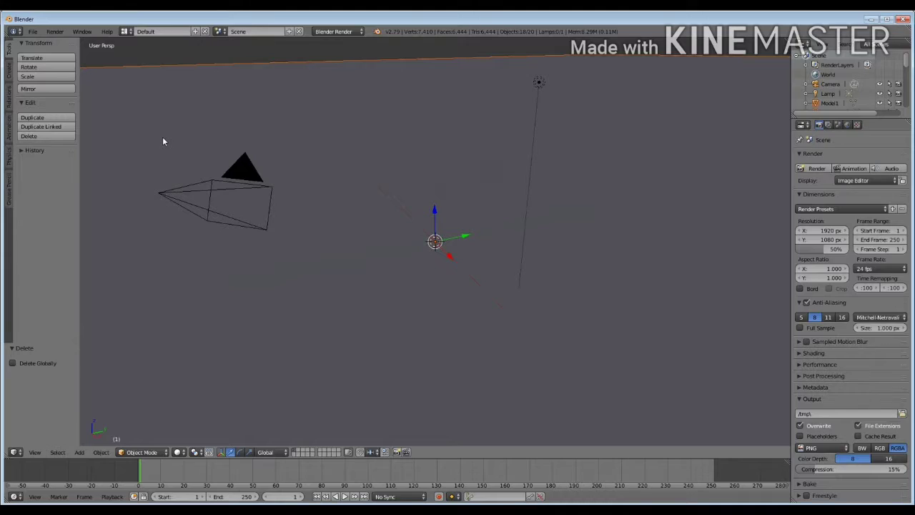
scroll(308, 223, up, 3)
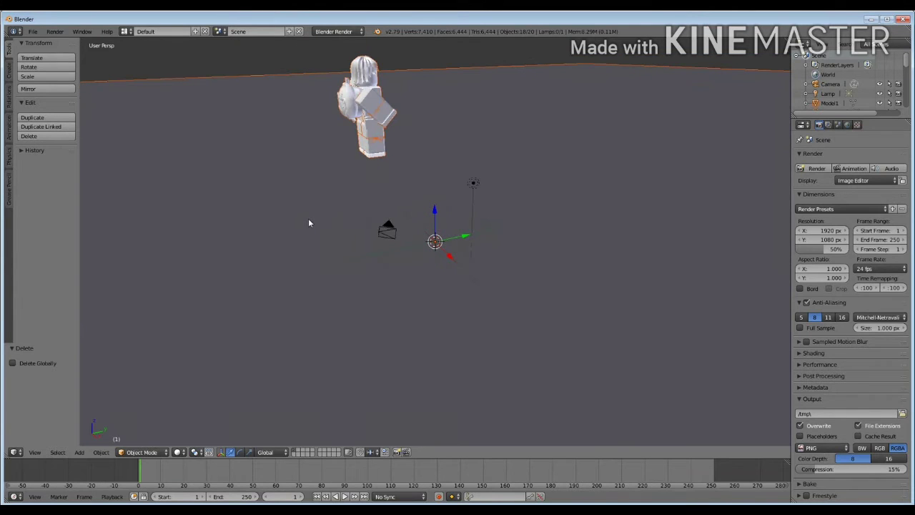
click(376, 266)
drag(434, 223, 446, 344)
drag(469, 235, 582, 400)
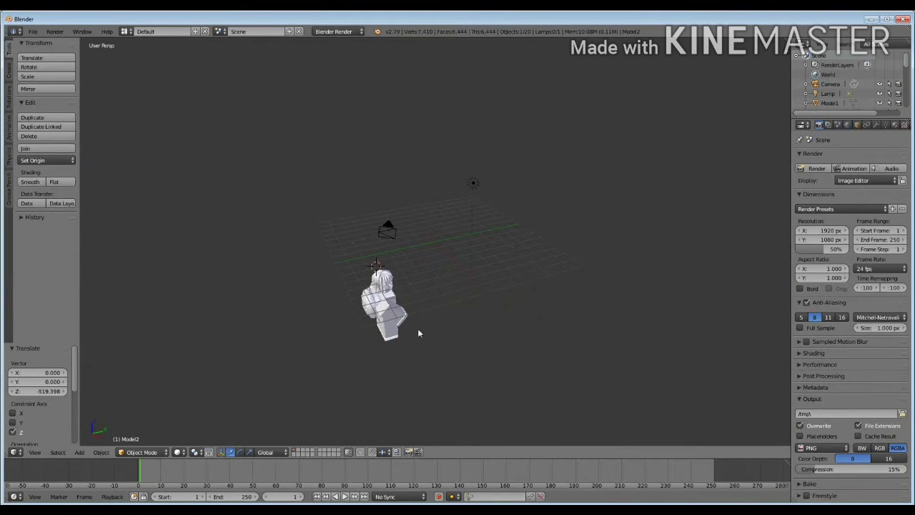
right_click(383, 309)
click(422, 262)
click(504, 375)
middle_drag(474, 257, 494, 336)
Line up the active camera on the character with walk navigation, then return to free view
click(37, 453)
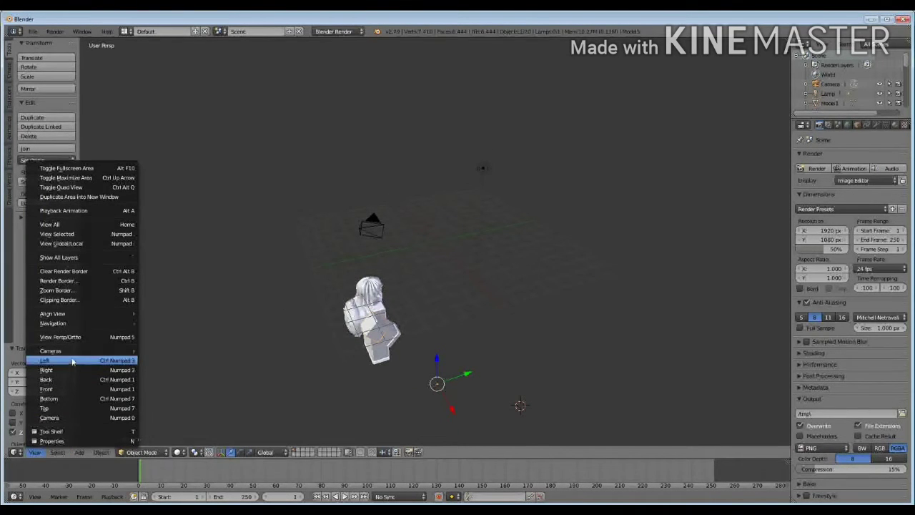
mouse_move(73, 353)
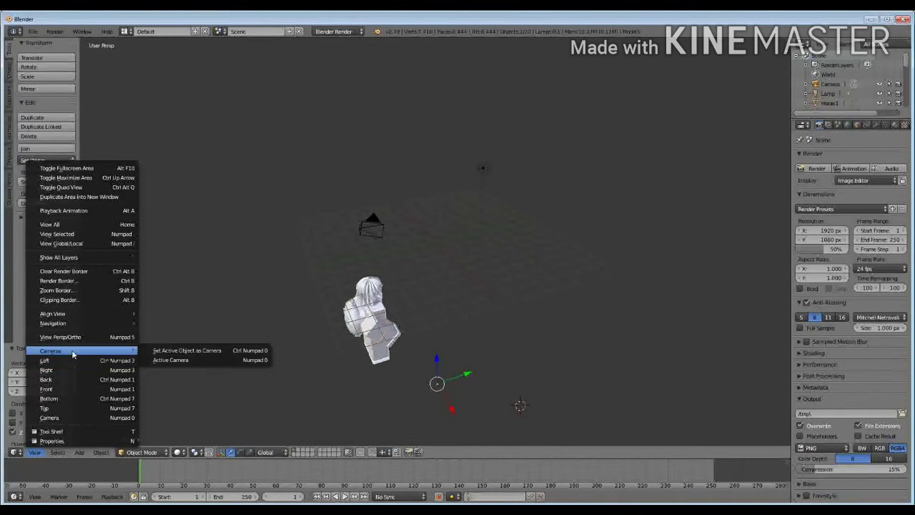
click(158, 358)
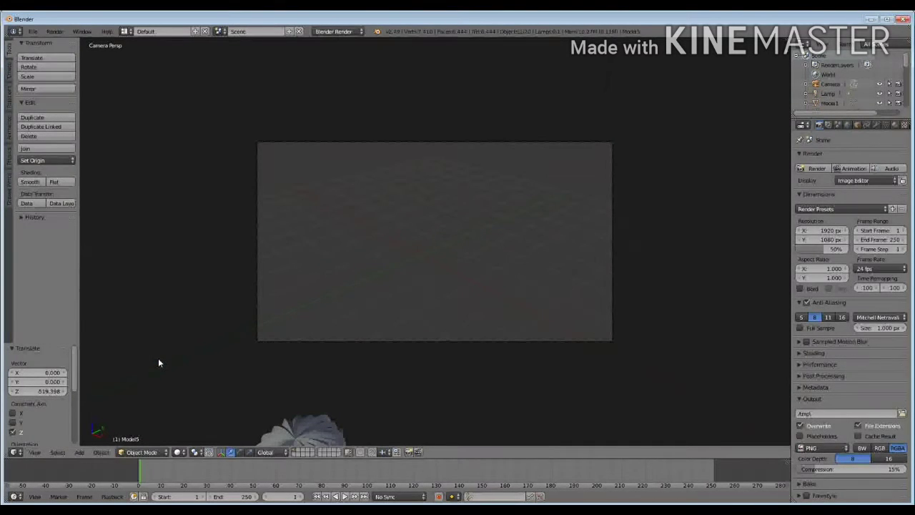
key(shift+f)
mouse_move(434, 241)
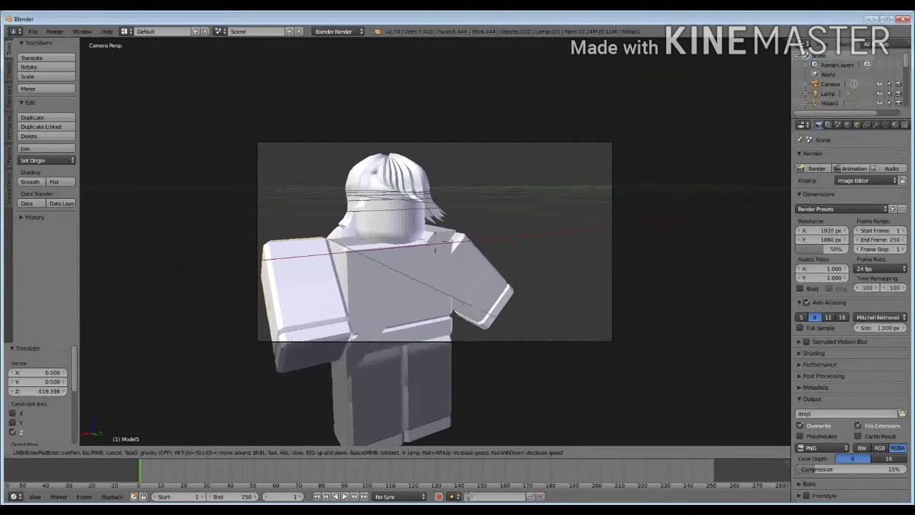
click(435, 244)
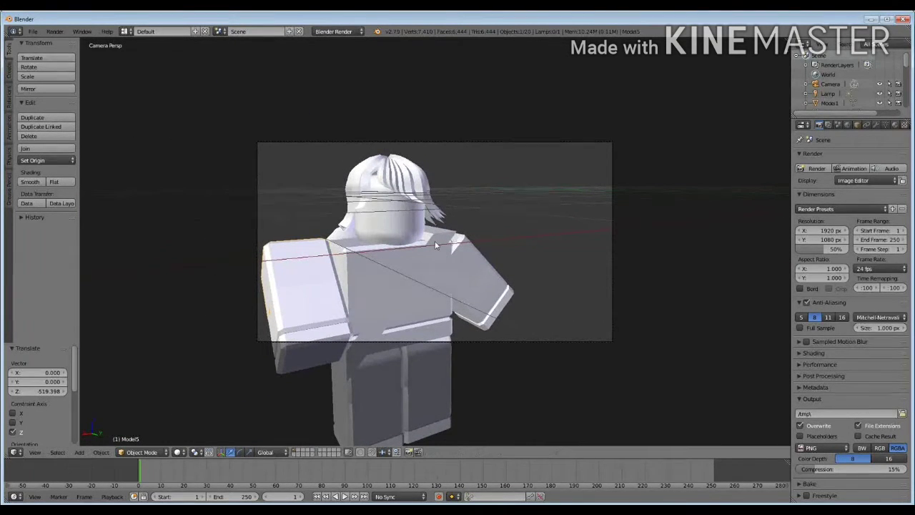
key(KP_0)
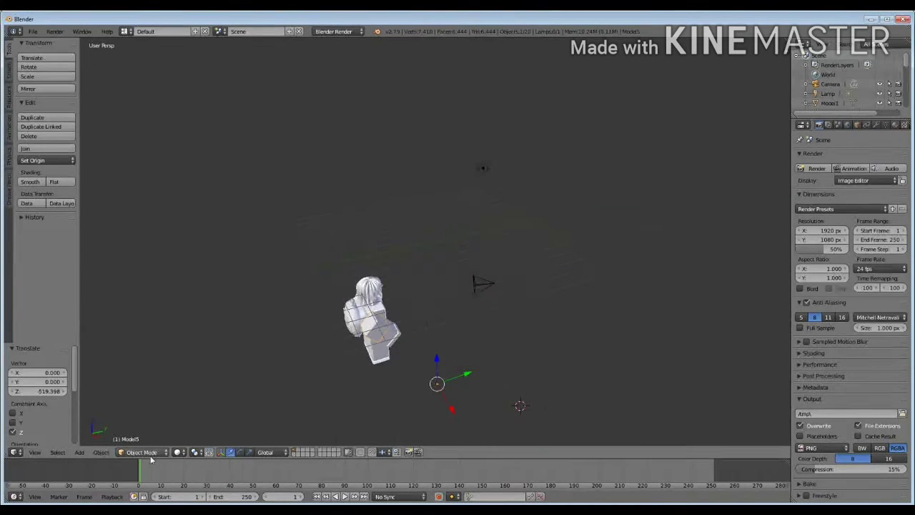
Switch viewport shading to Texture and preview the character through the camera
click(177, 451)
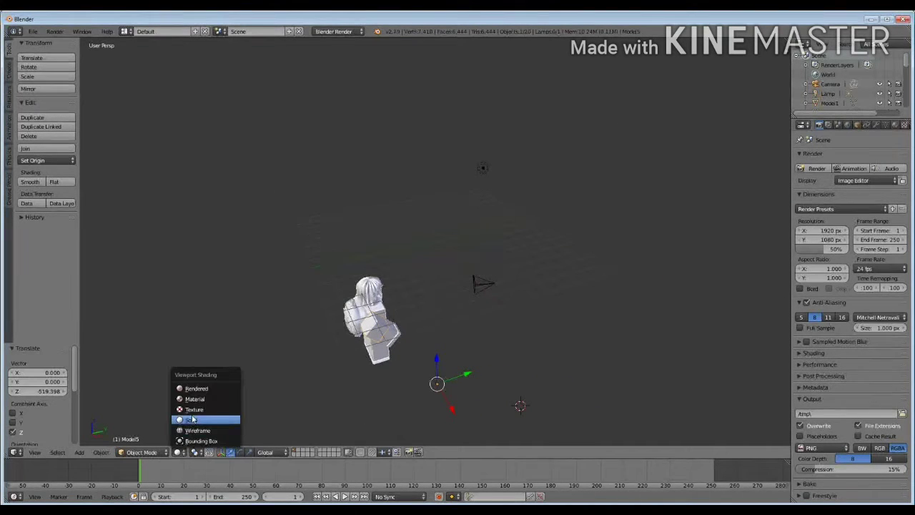
click(197, 409)
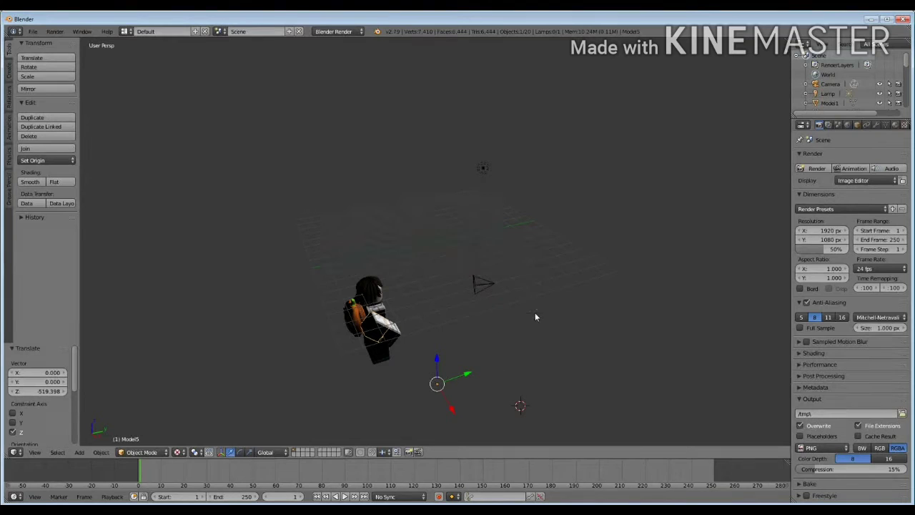
key(KP_0)
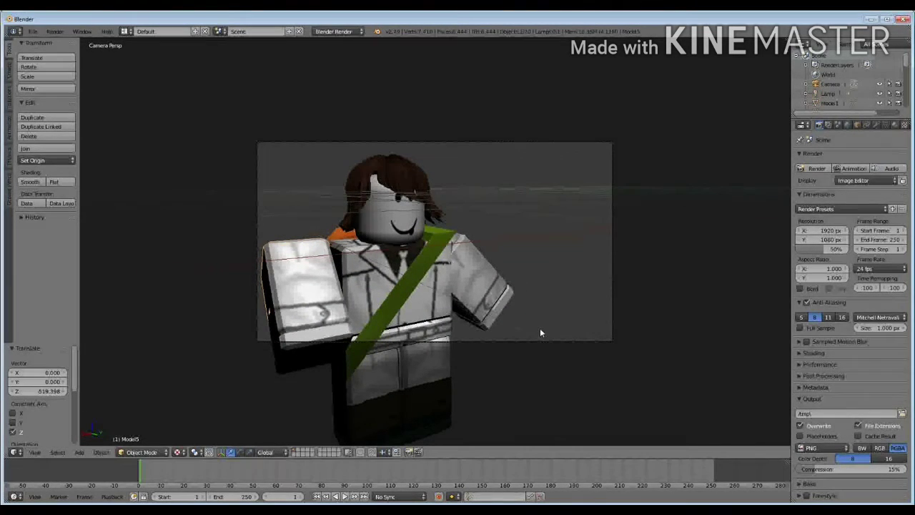
key(KP_0)
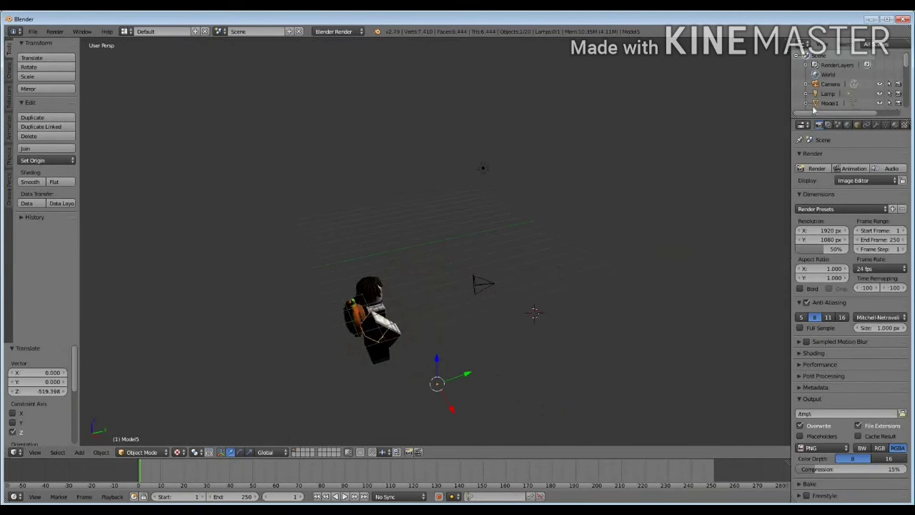
Move the lamp near the character to X 0.901, Y -4.270, Z 5.119 and check the lighting
click(828, 95)
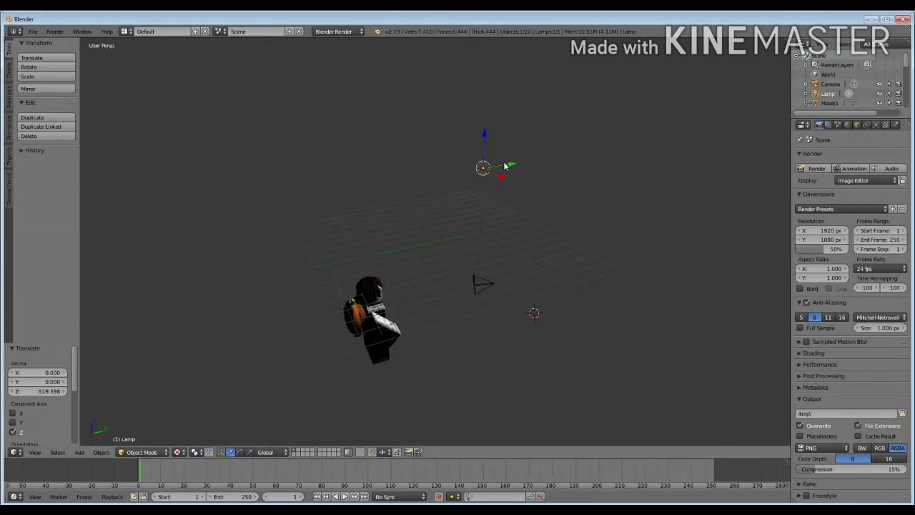
key(g)
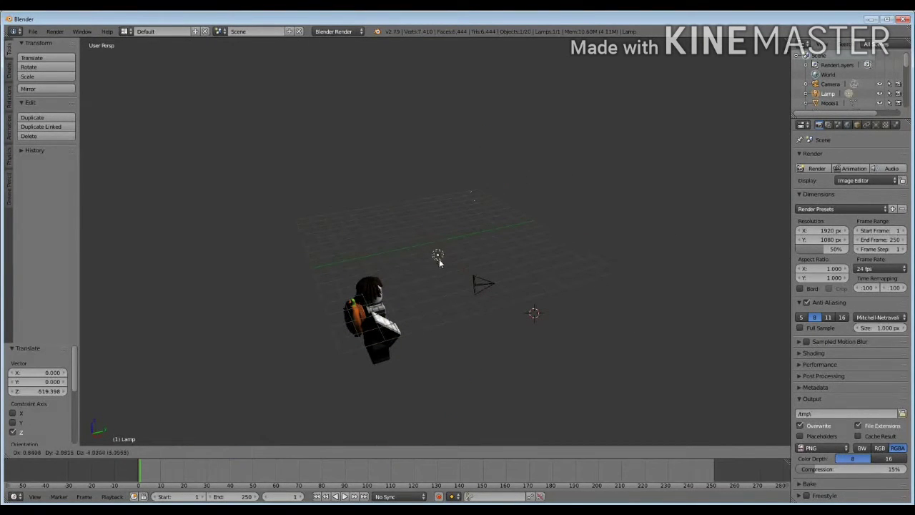
right_click(433, 270)
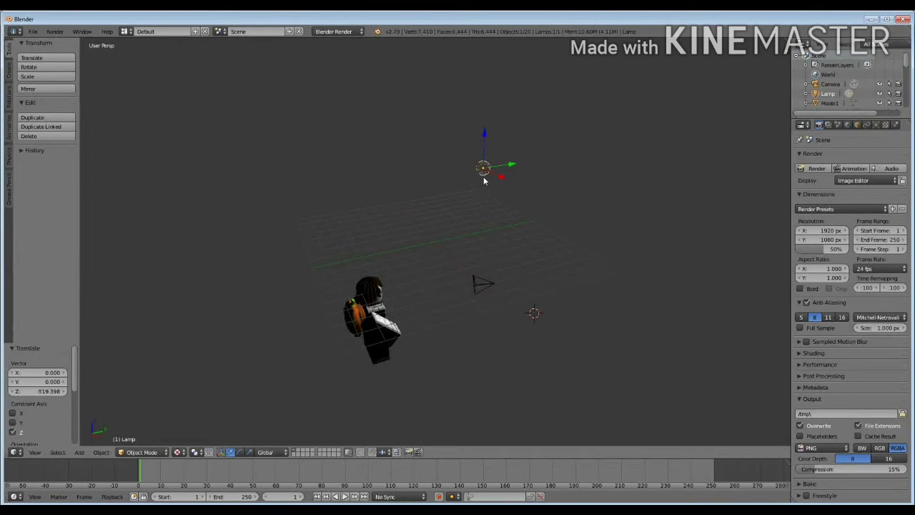
key(g)
click(422, 279)
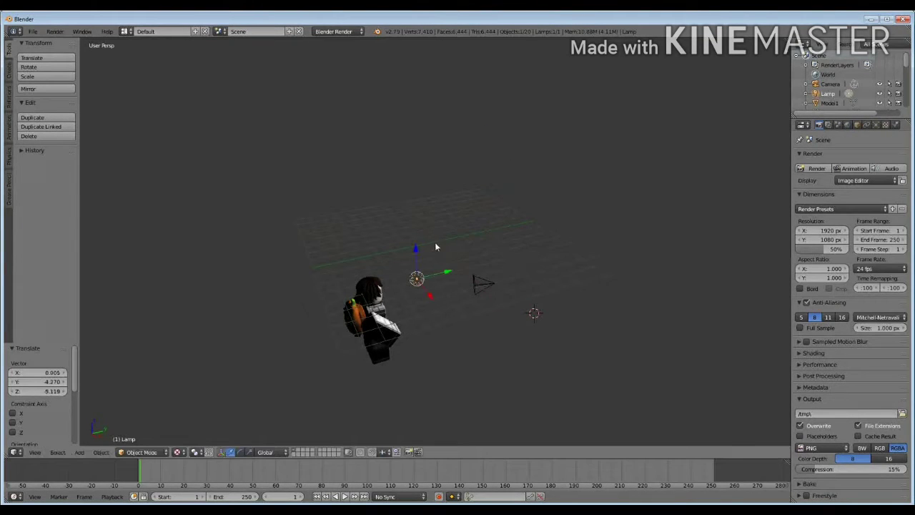
key(KP_0)
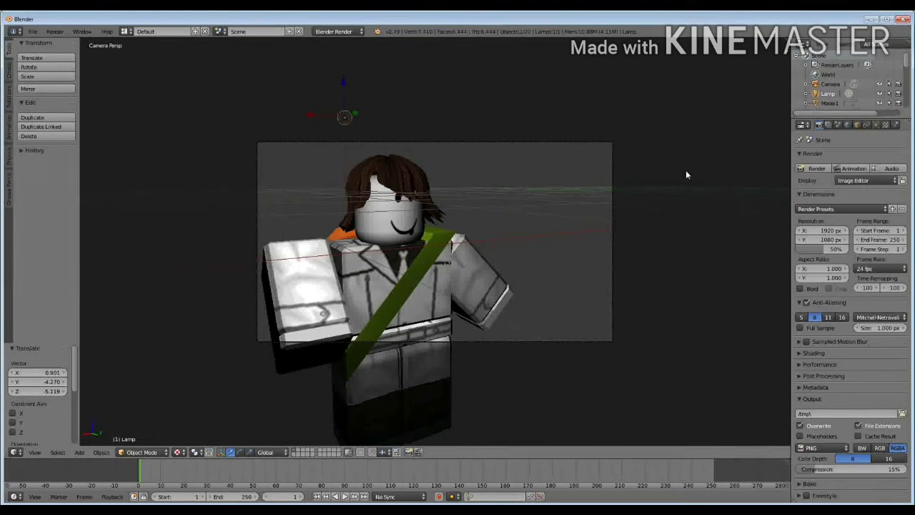
key(KP_0)
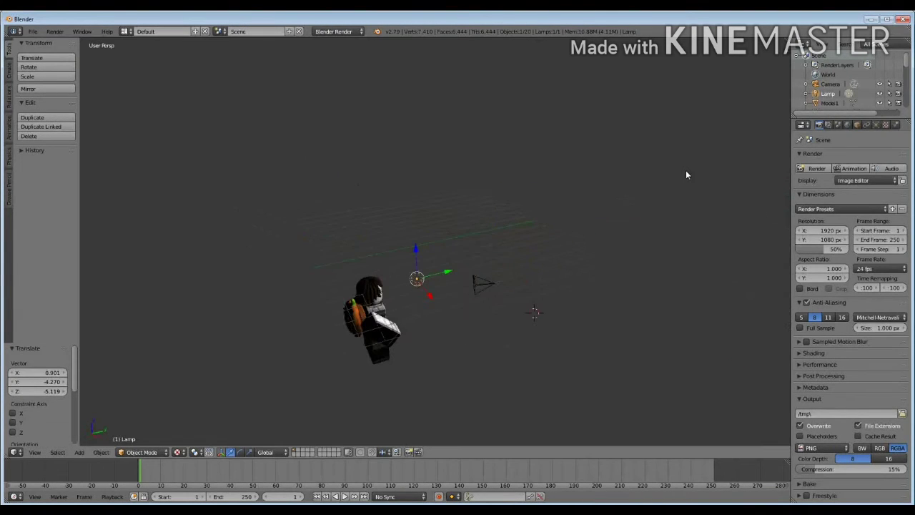
key(KP_0)
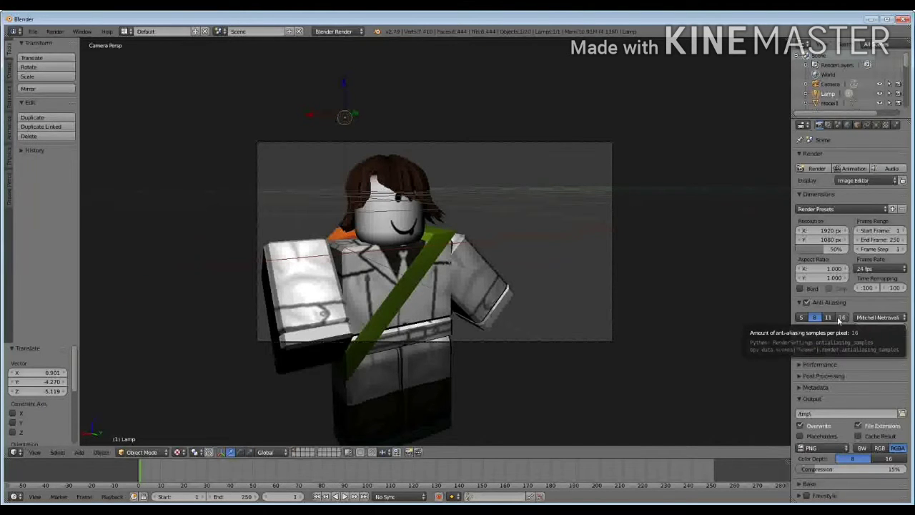
Use 16 anti-aliasing samples with Full Sample and set render alpha to Transparent
click(842, 318)
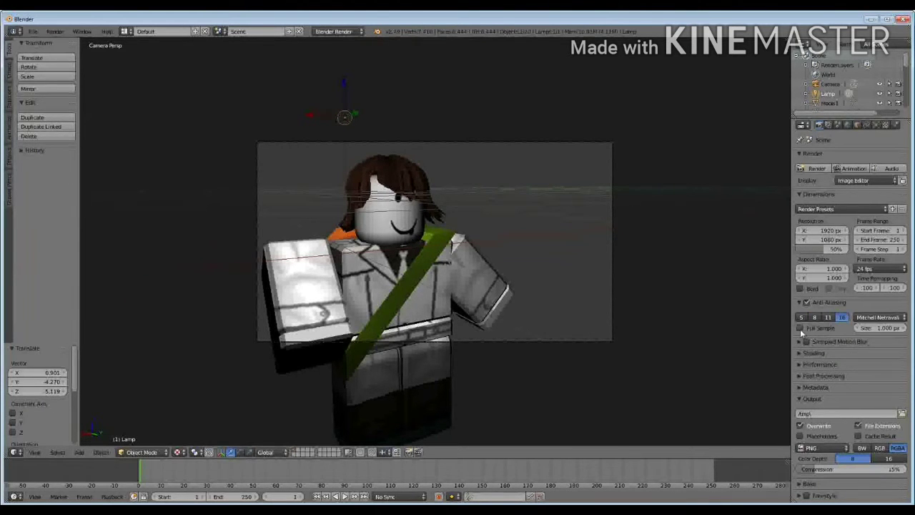
click(800, 328)
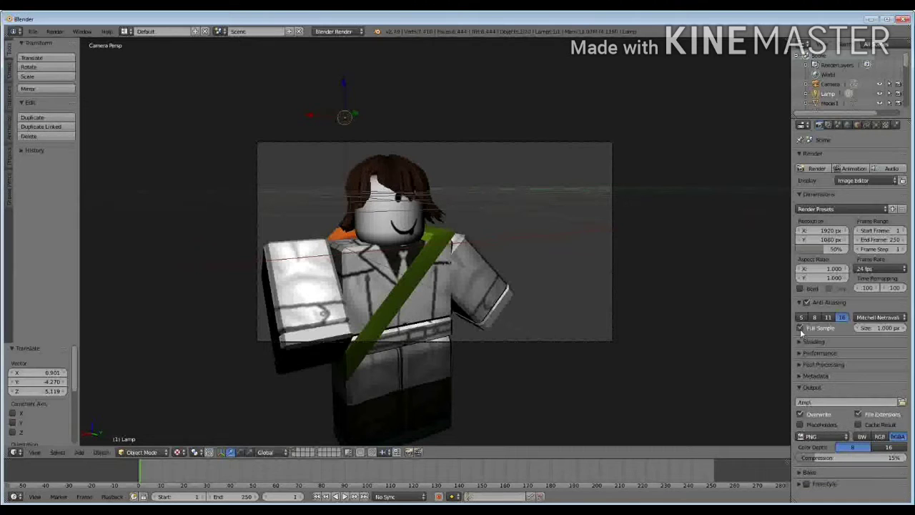
click(809, 341)
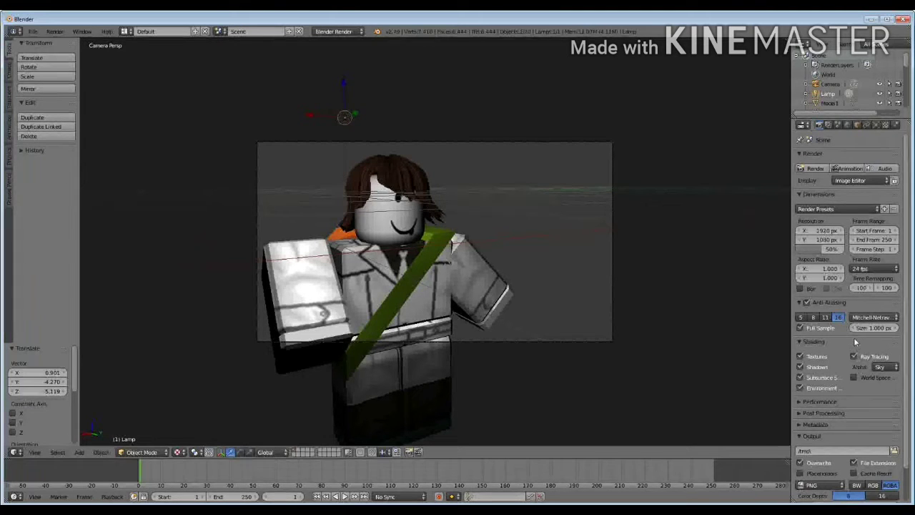
click(867, 319)
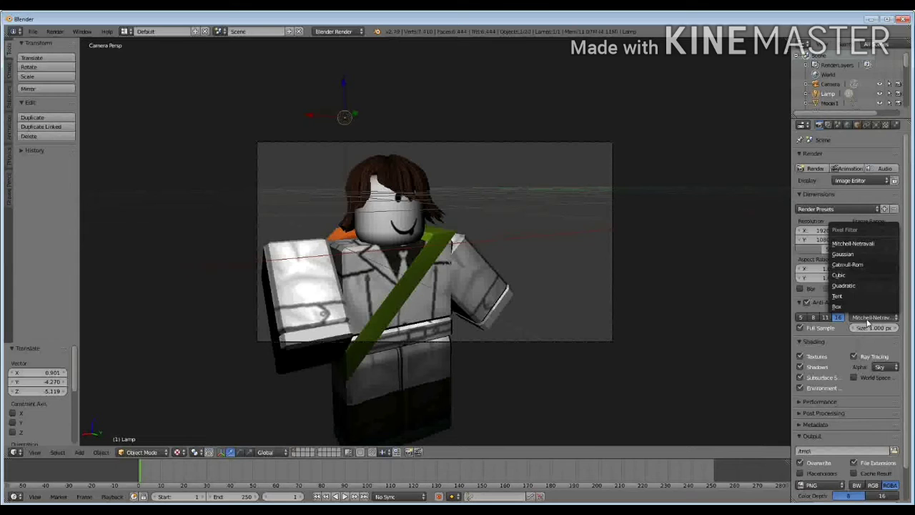
click(898, 368)
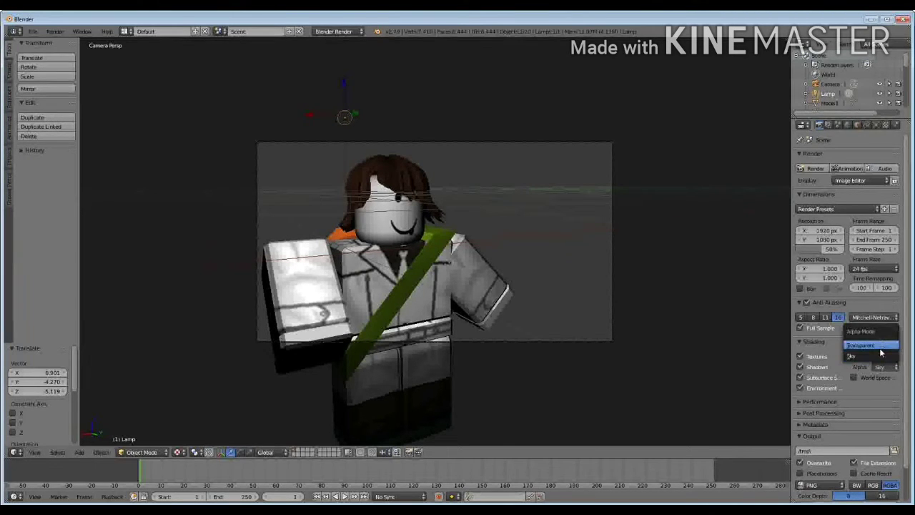
click(879, 352)
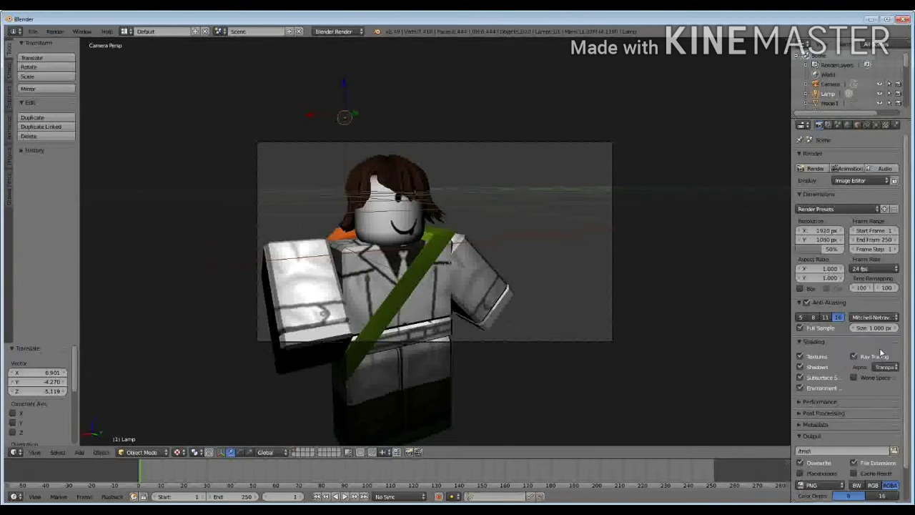
Turn on ambient occlusion in the World settings with 128 gather samples
click(846, 127)
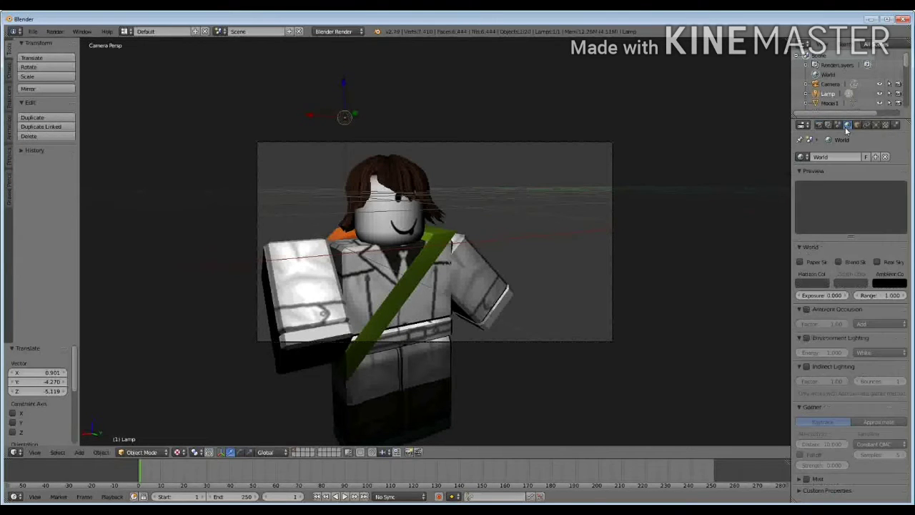
click(806, 310)
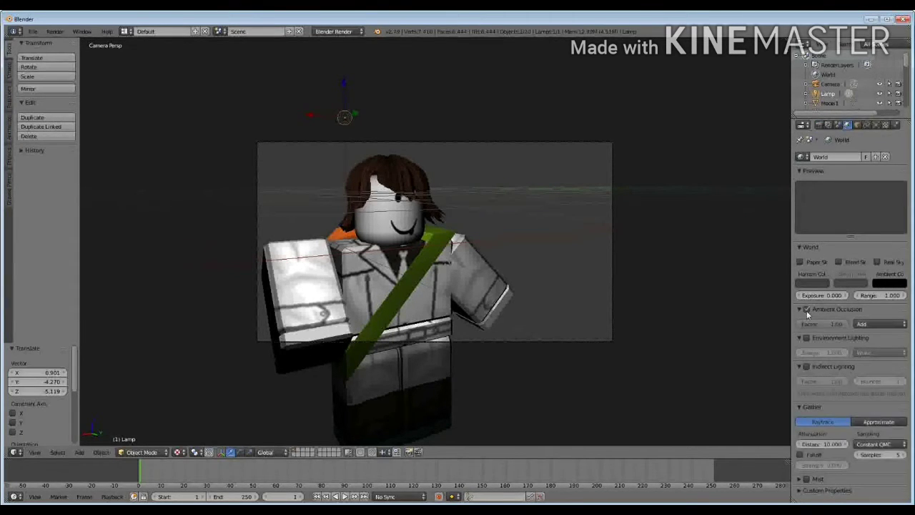
click(893, 455)
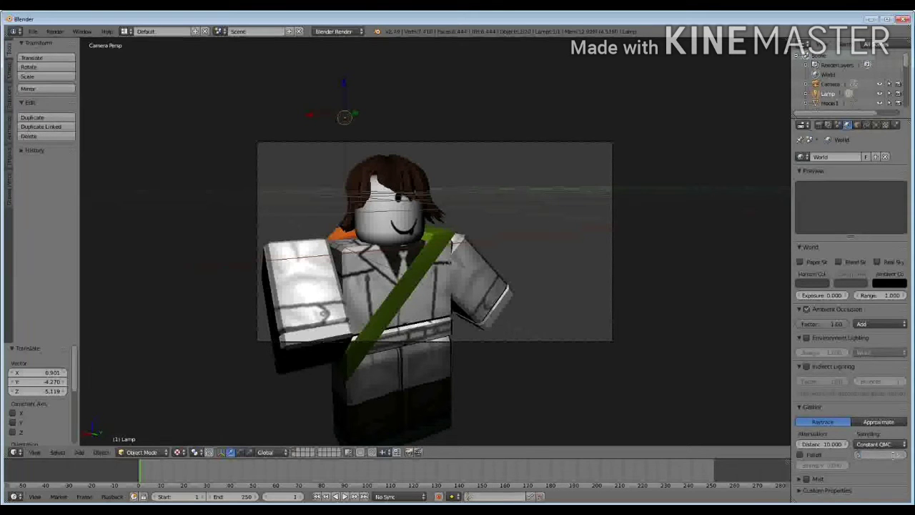
text(128)
key(Return)
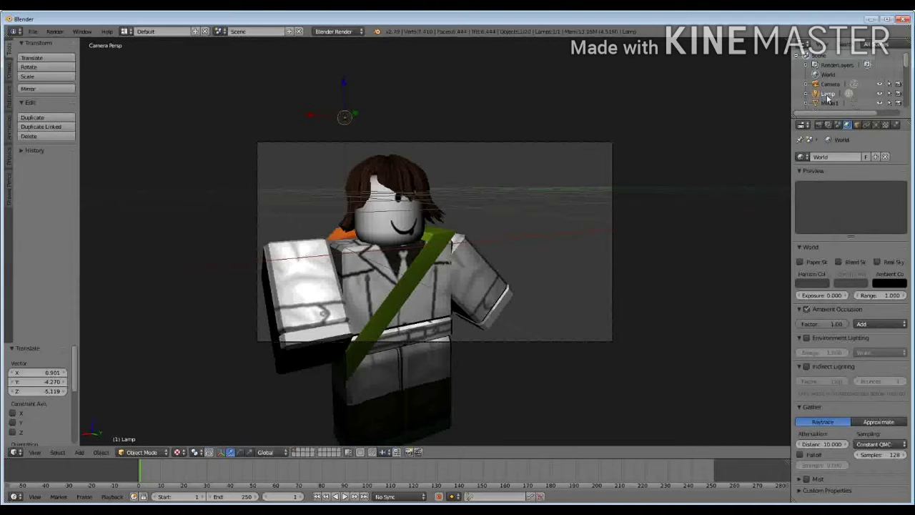
Enable Specular on the lamp, then return to the Render properties
click(877, 125)
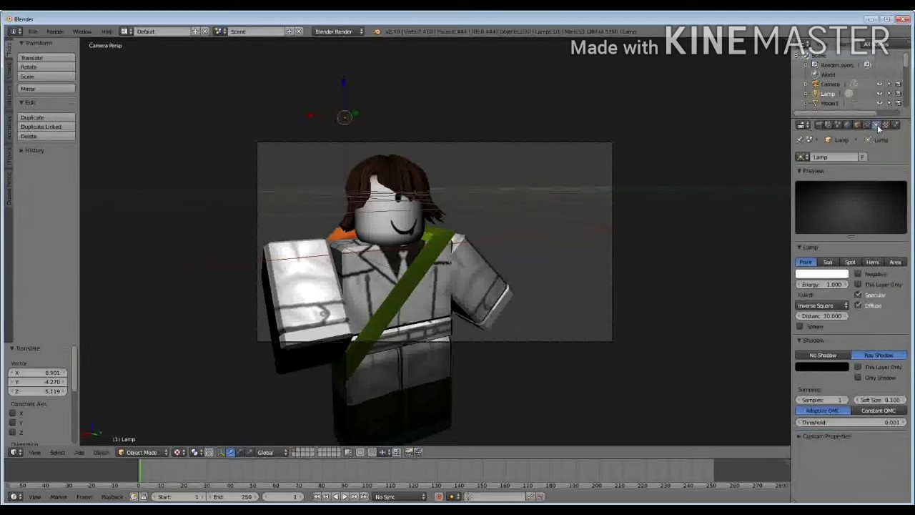
click(858, 296)
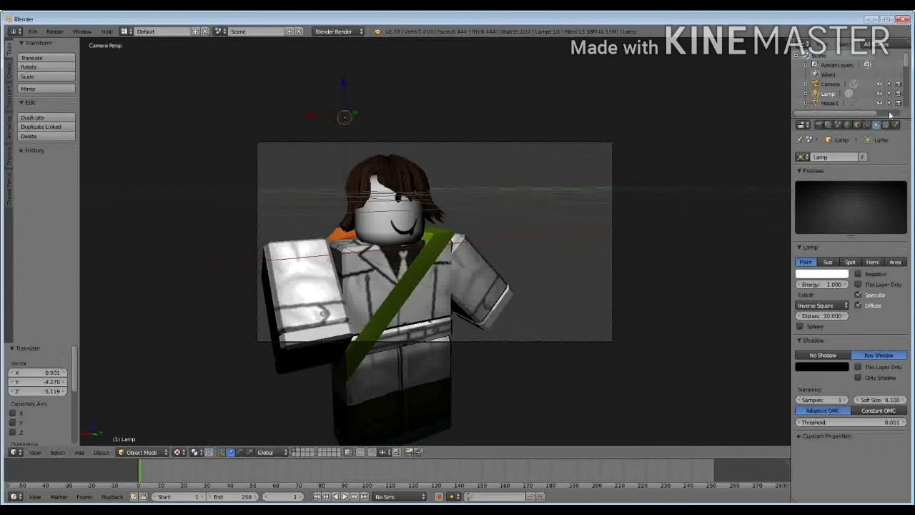
click(820, 125)
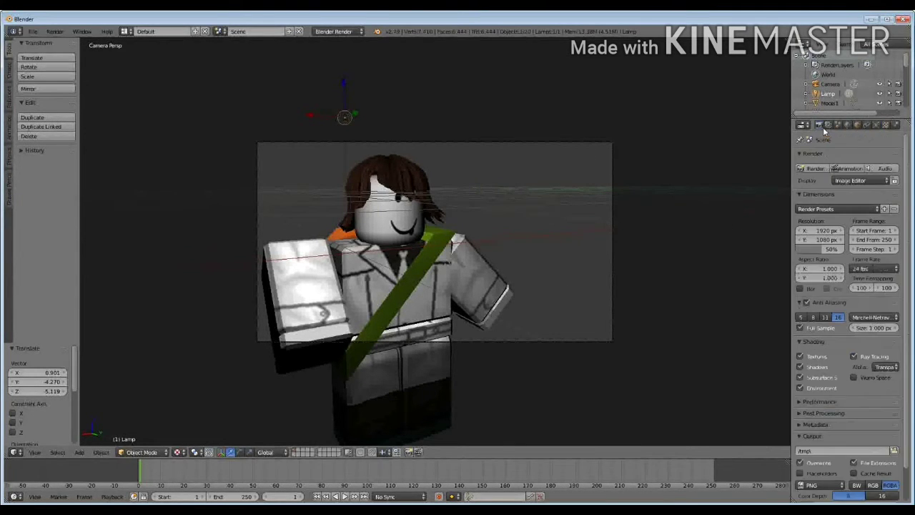
Render the posed, textured character from the camera view
click(813, 169)
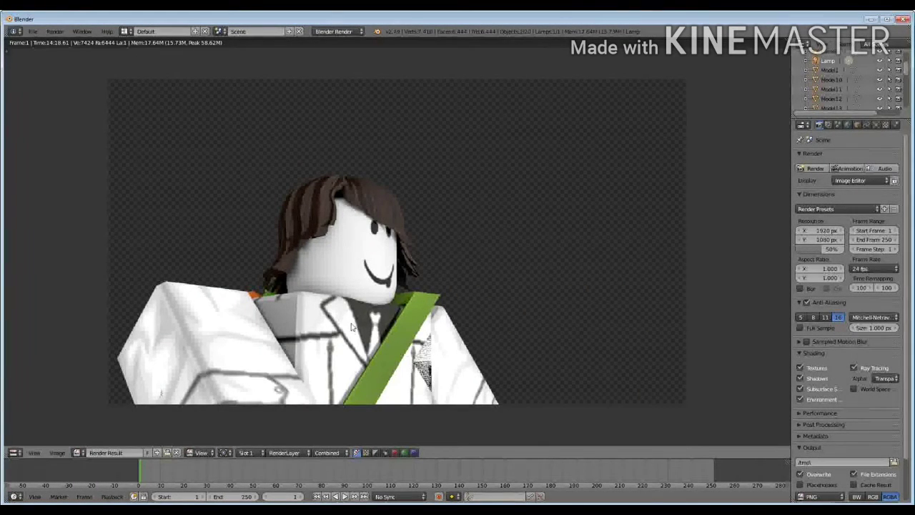
Save the rendered image as a PNG into the Desktop\GFX folder
click(58, 452)
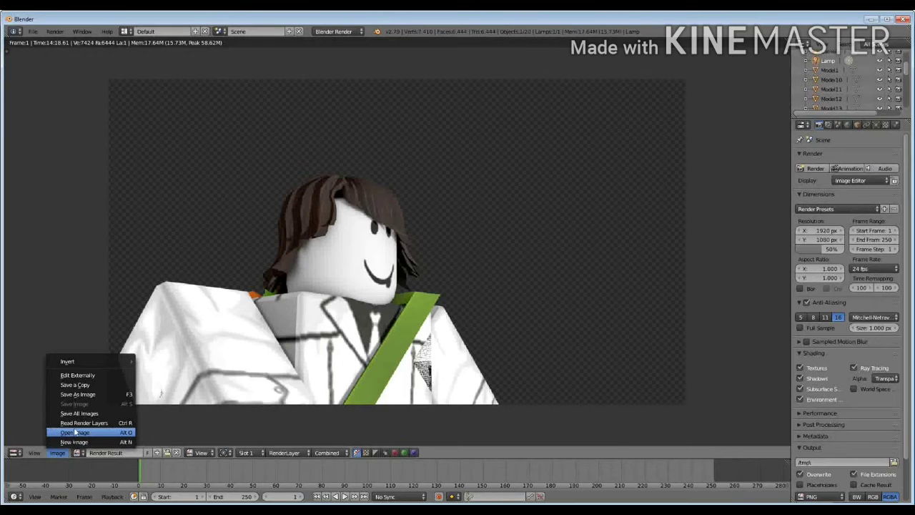
click(91, 396)
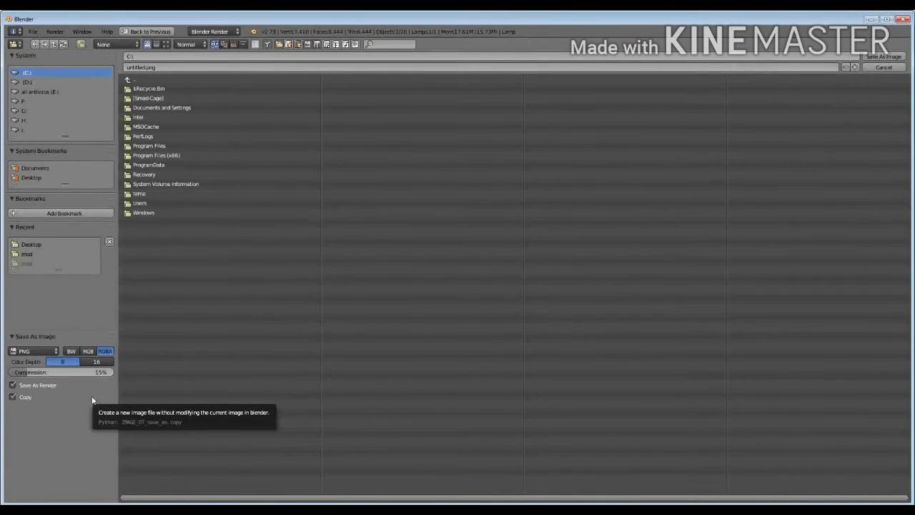
click(33, 178)
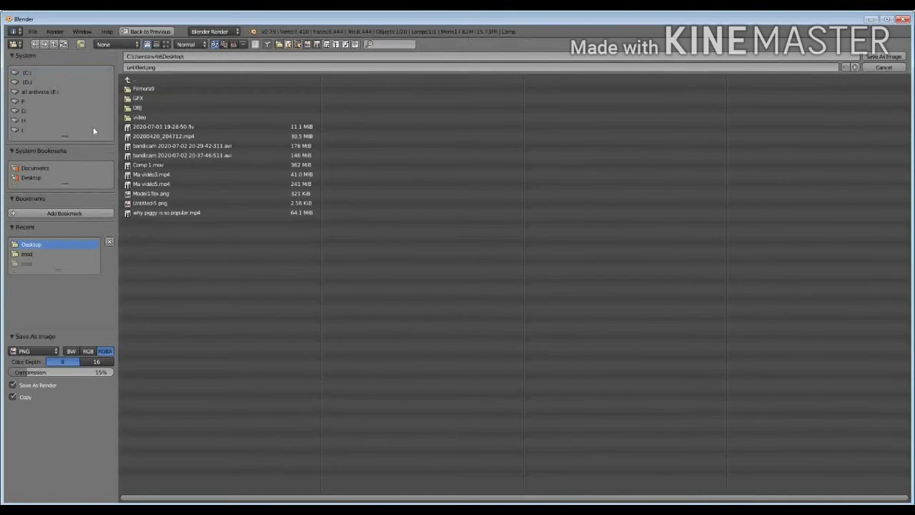
click(146, 98)
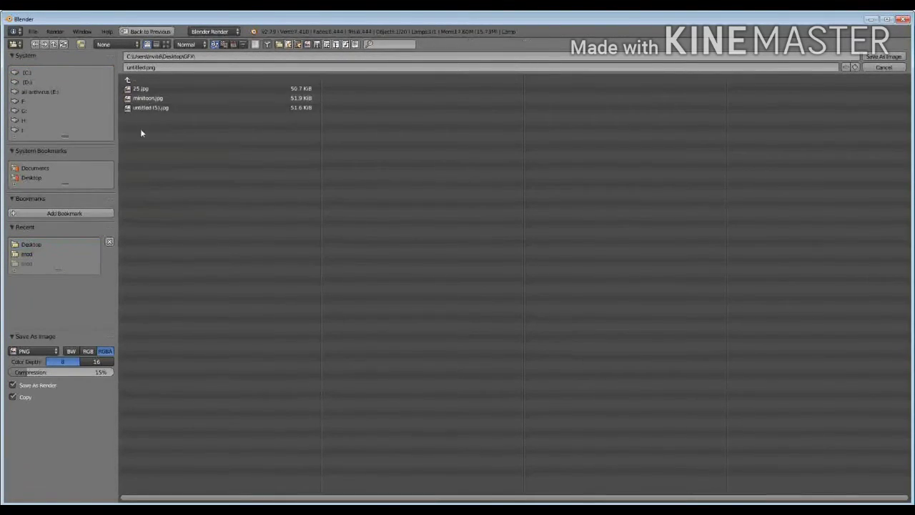
click(898, 56)
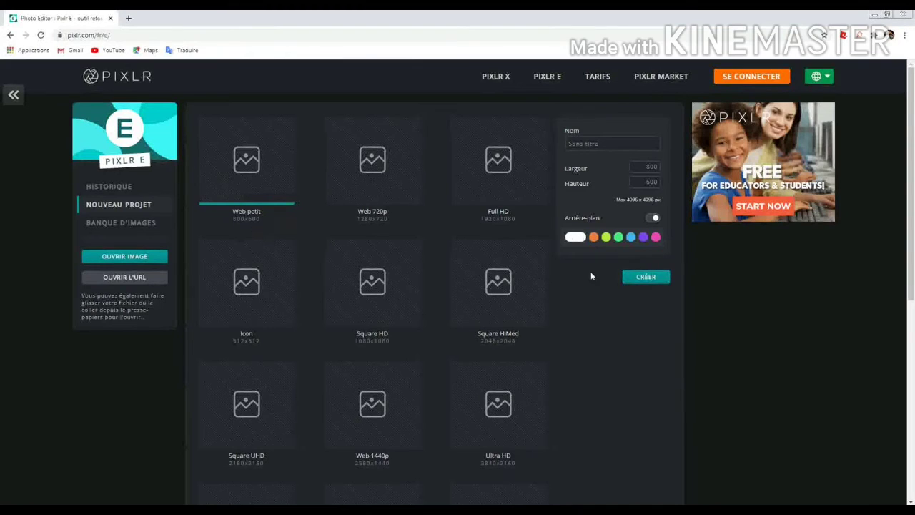
Create a blank 800×600 canvas and set both foreground and background colours to black
click(644, 278)
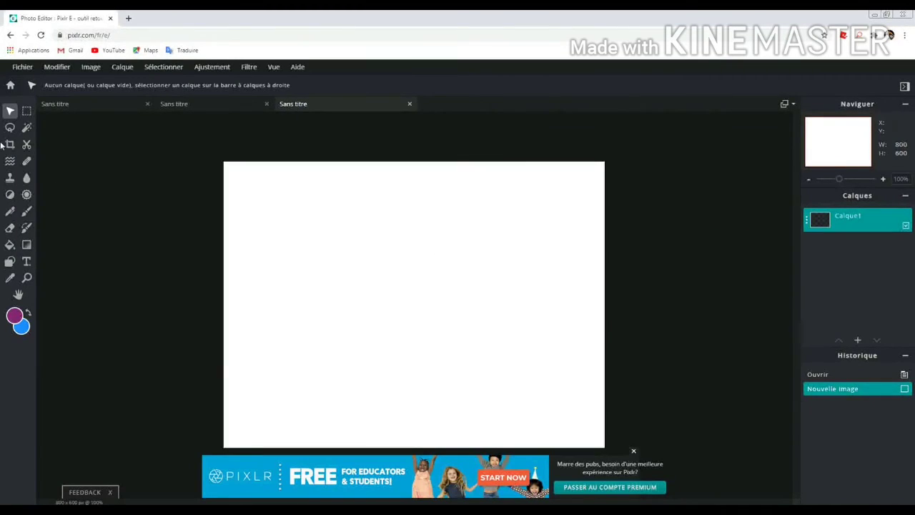
click(14, 317)
click(405, 313)
click(348, 343)
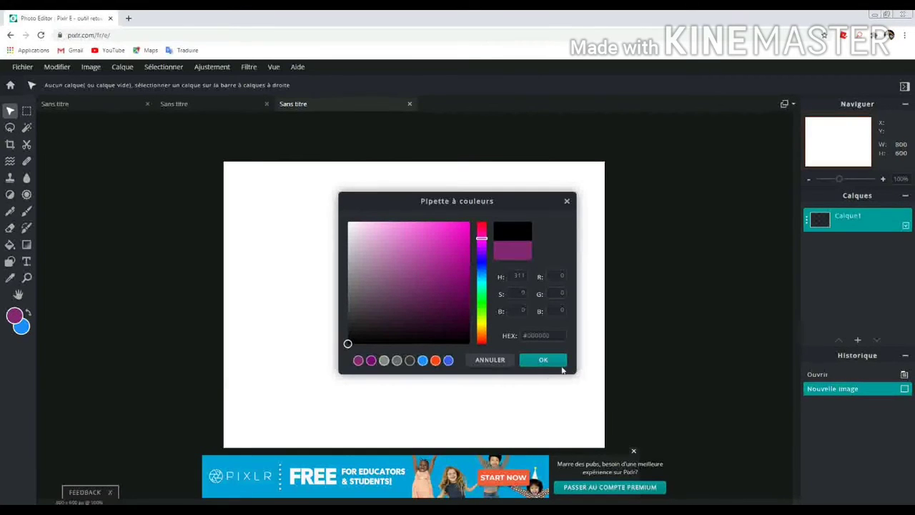
click(537, 364)
click(15, 316)
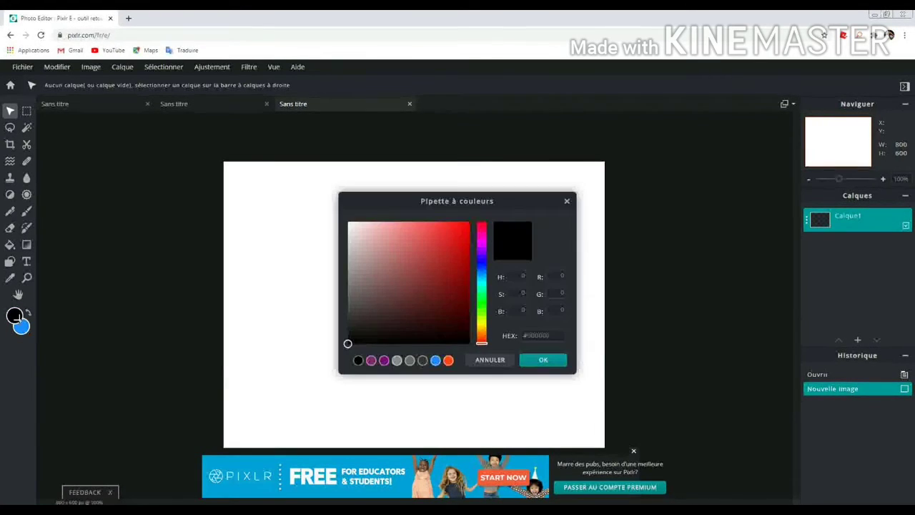
click(564, 203)
click(21, 327)
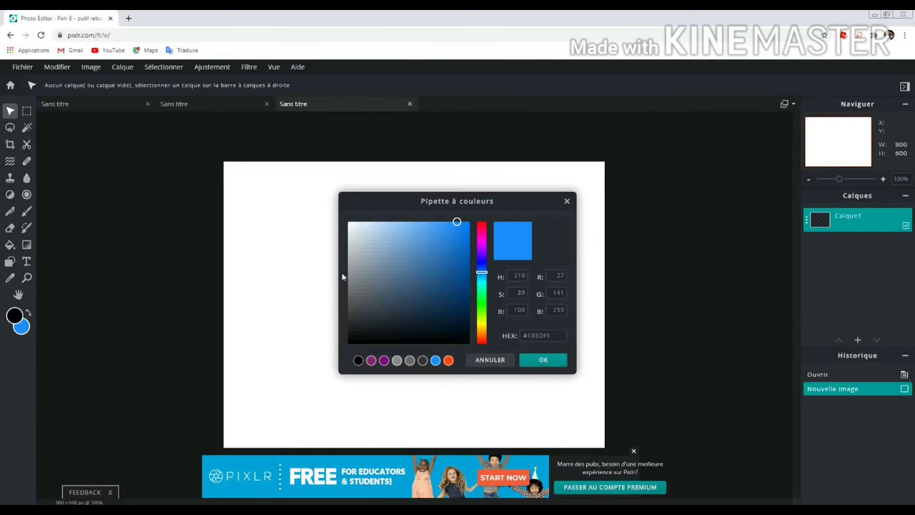
drag(345, 277, 284, 431)
click(545, 361)
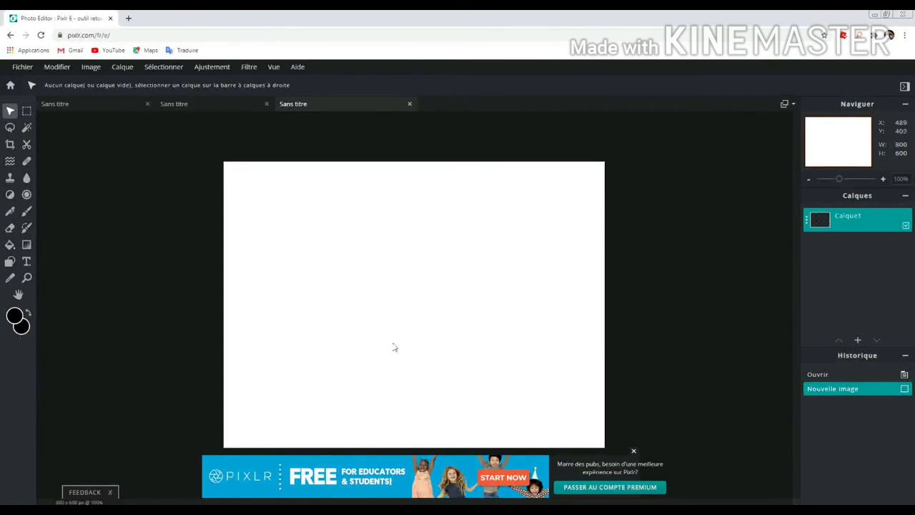
Draw a black triangle filling the canvas's upper-left diagonal half
click(10, 261)
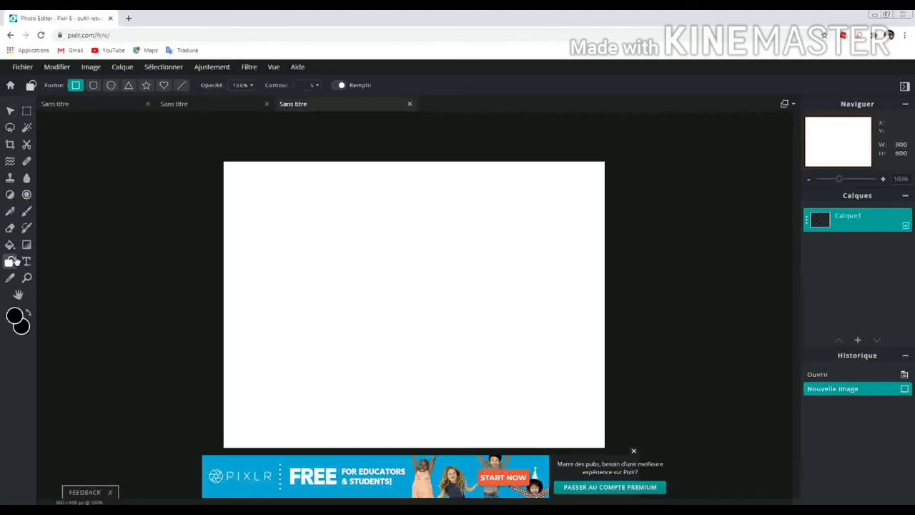
click(129, 85)
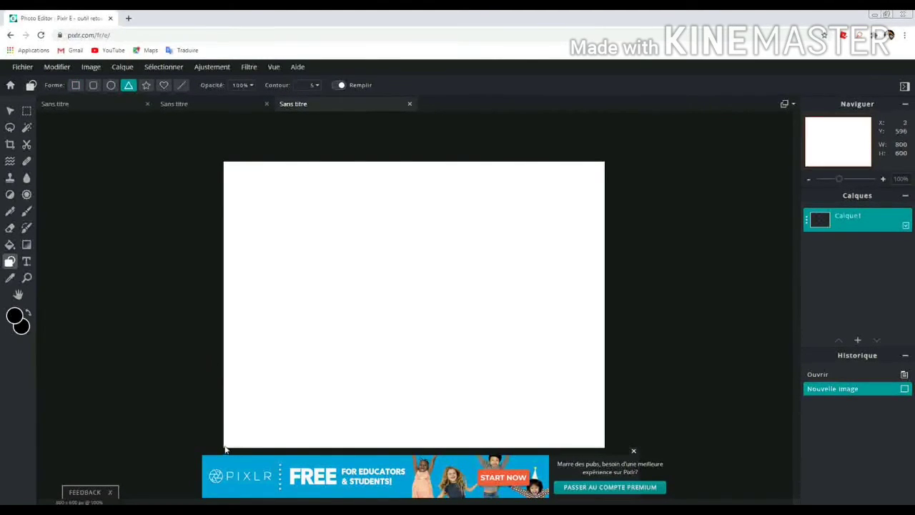
drag(224, 448, 616, 165)
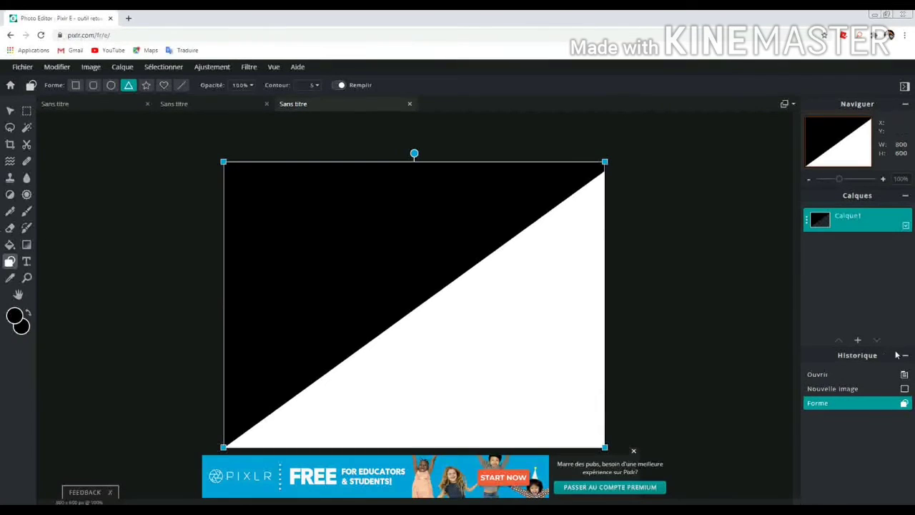
Add untitled.png from Bureau\GFX as a new layer and shift it down-right
click(857, 339)
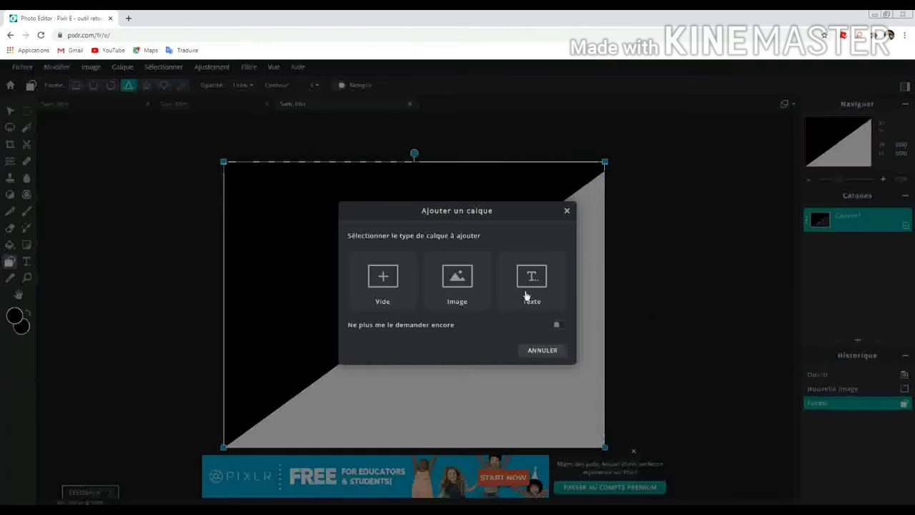
click(433, 278)
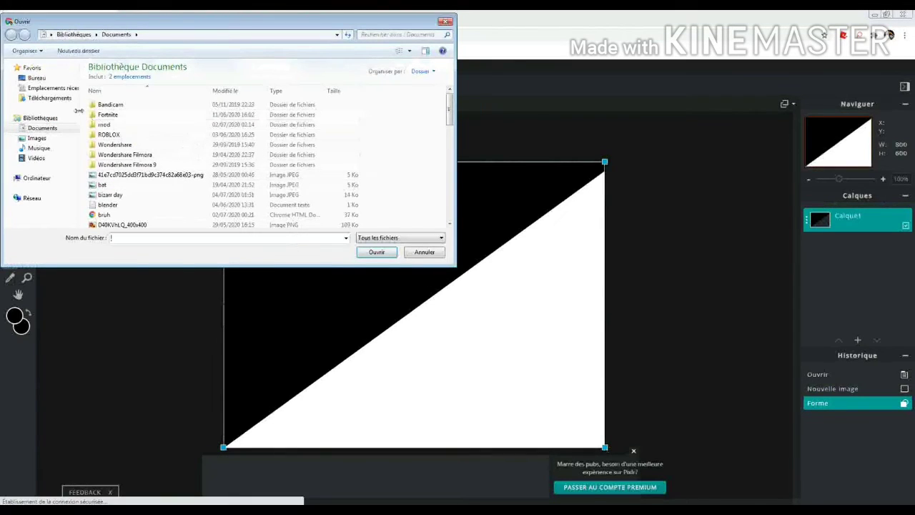
click(37, 78)
click(172, 123)
scroll(179, 127, down, 3)
scroll(180, 127, up, 3)
scroll(180, 126, down, 4)
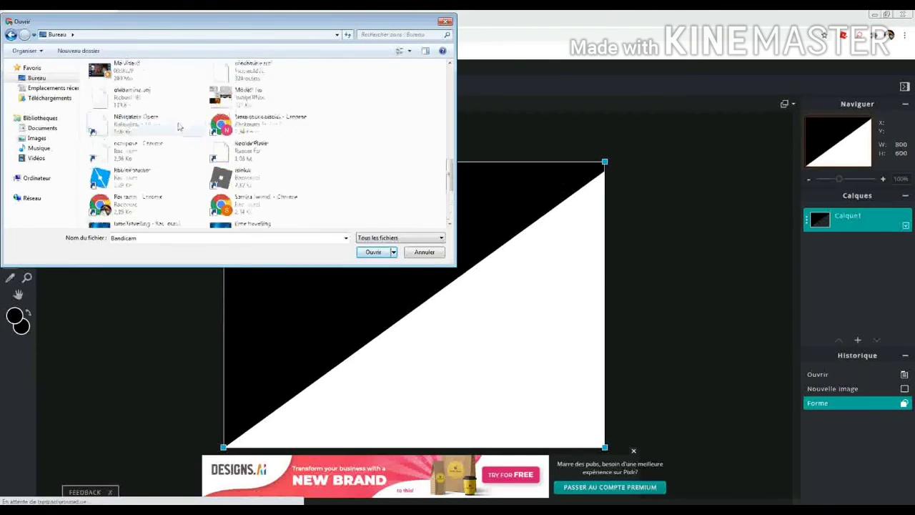
scroll(180, 126, up, 2)
scroll(180, 126, up, 3)
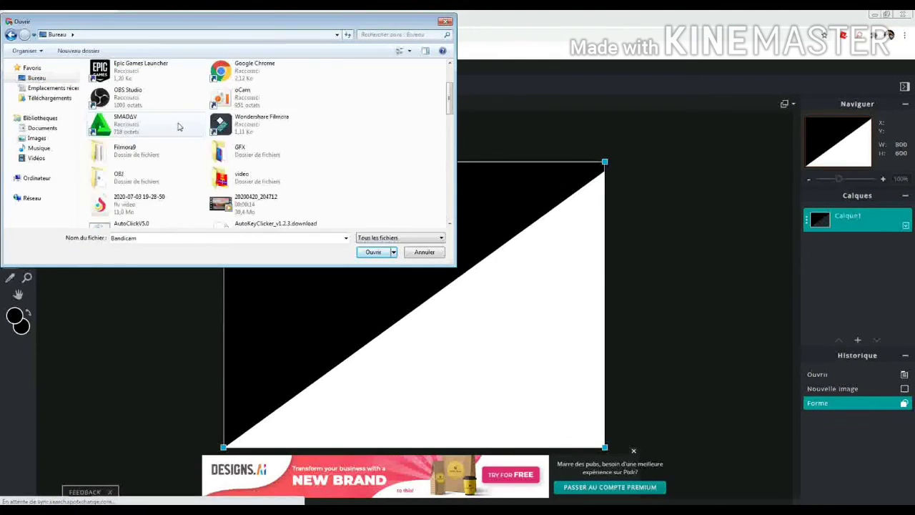
double_click(272, 159)
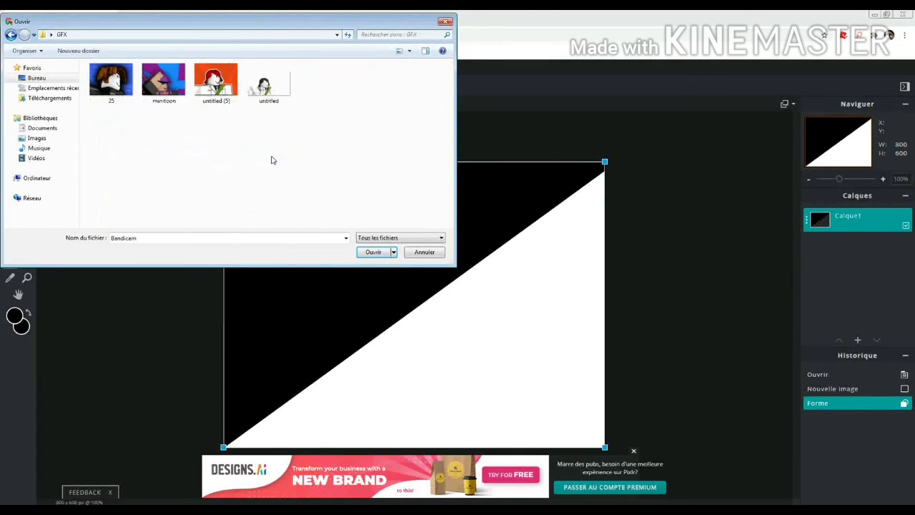
double_click(269, 82)
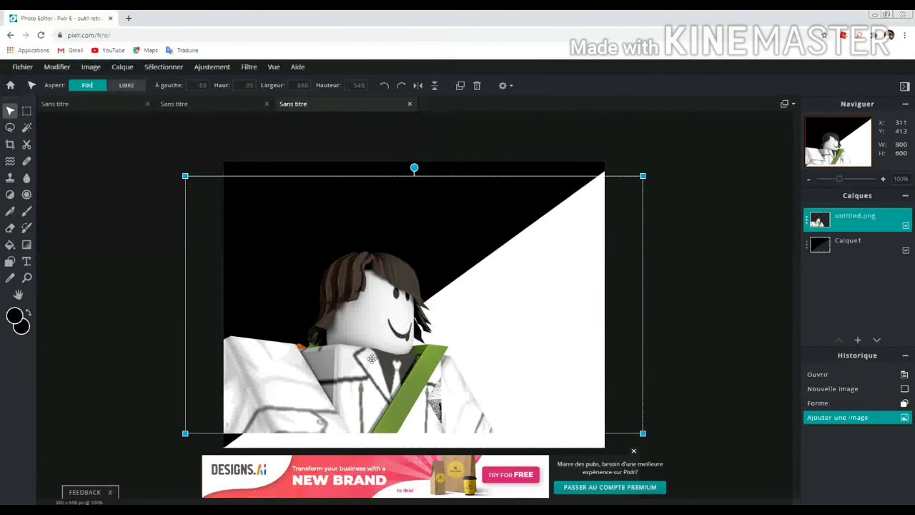
drag(372, 358, 386, 371)
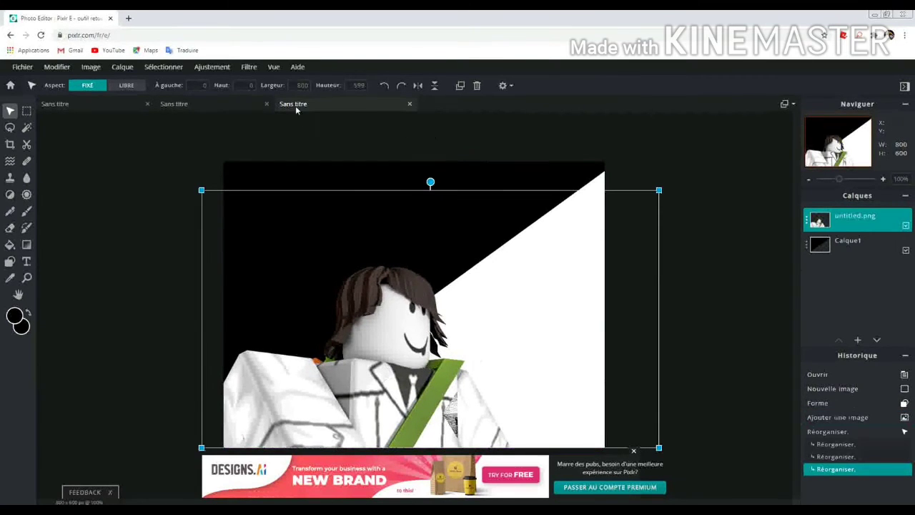
Try the Esquisse and Ombre portée filters on the avatar and nudge it right
click(248, 67)
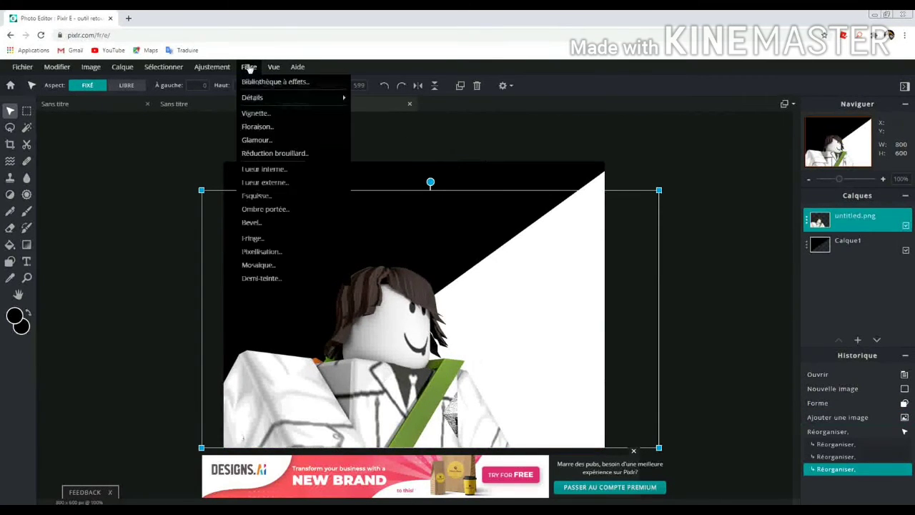
click(266, 170)
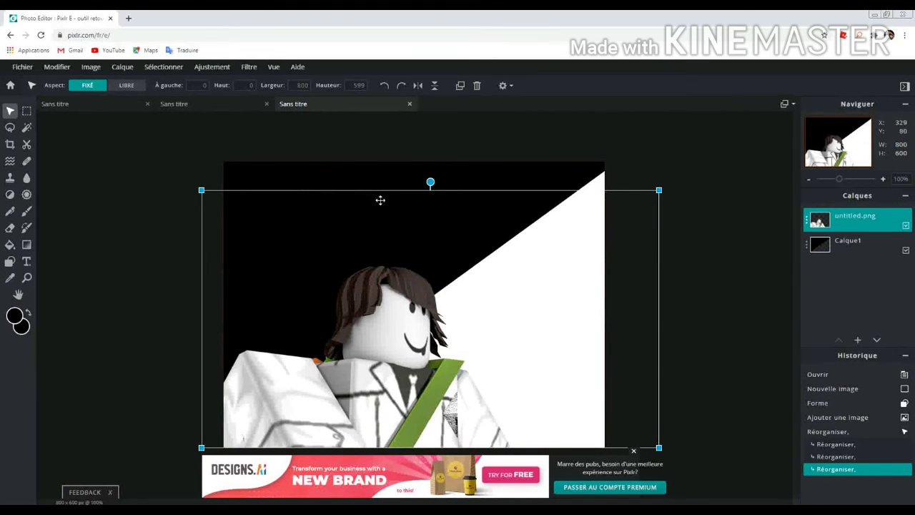
click(250, 67)
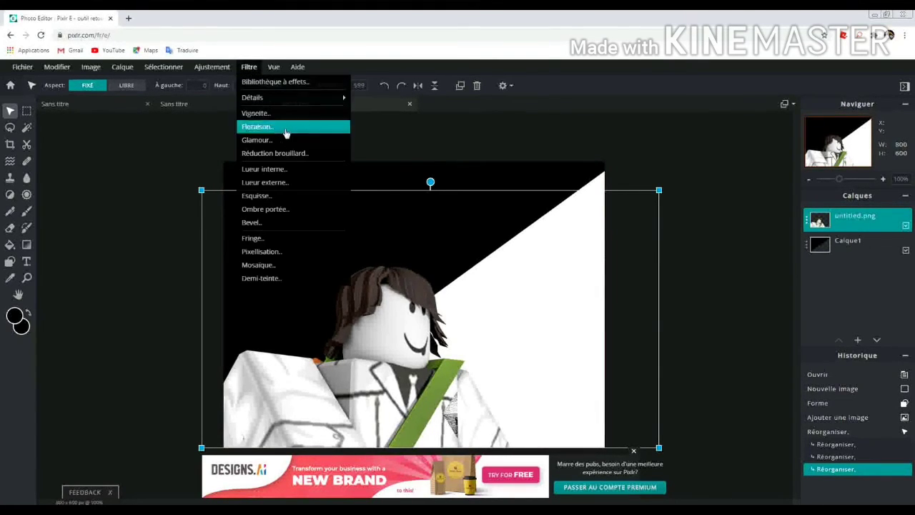
click(296, 180)
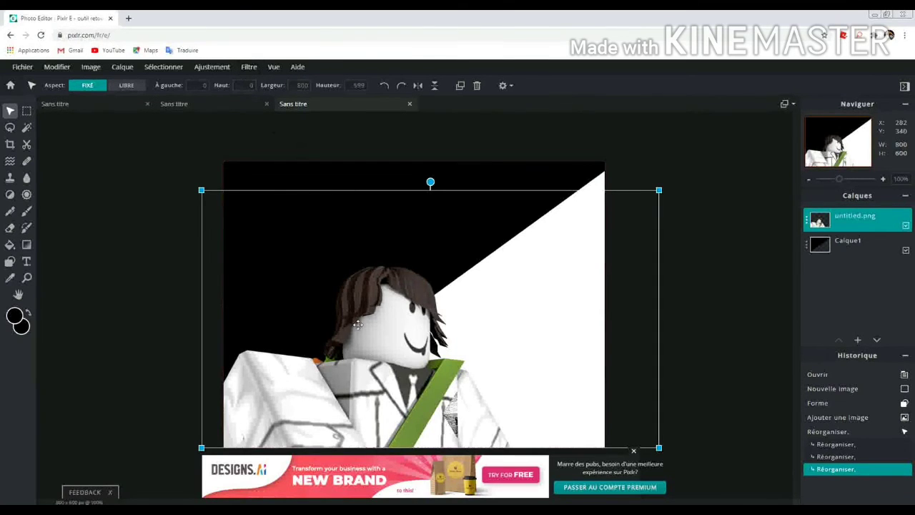
click(249, 66)
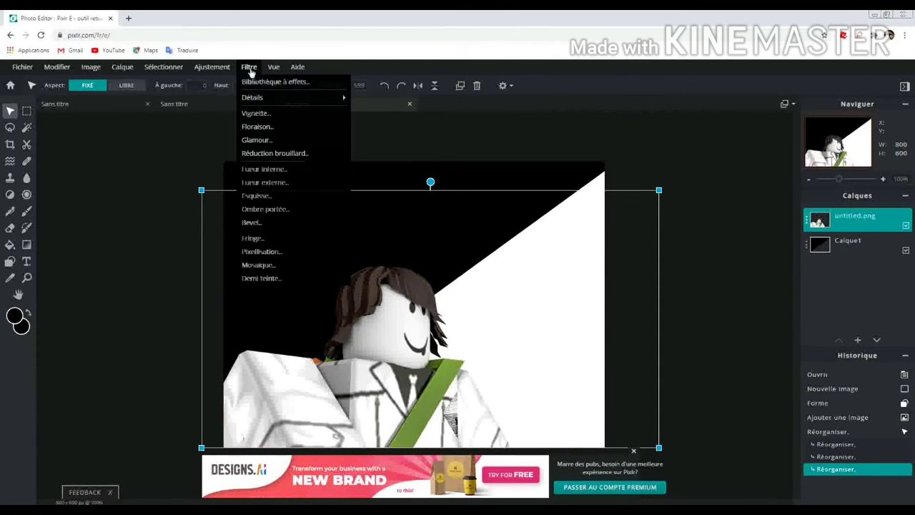
click(287, 196)
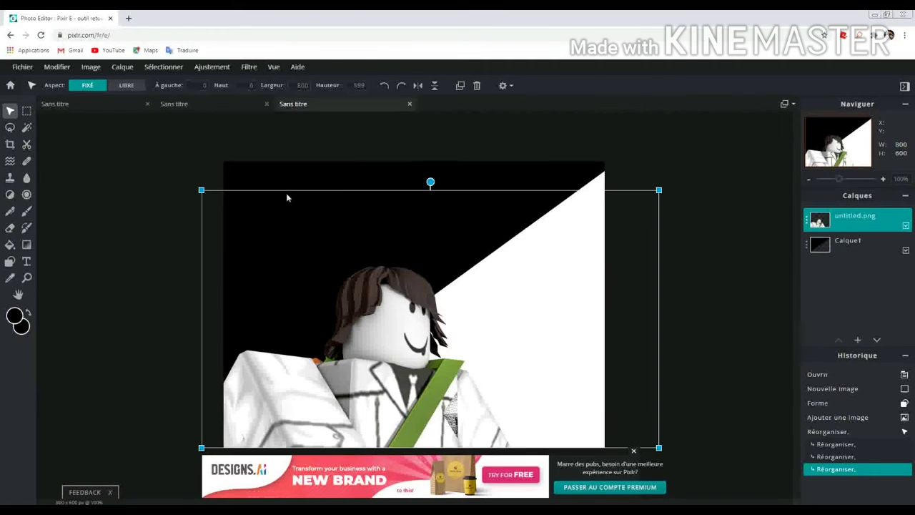
click(209, 69)
click(246, 68)
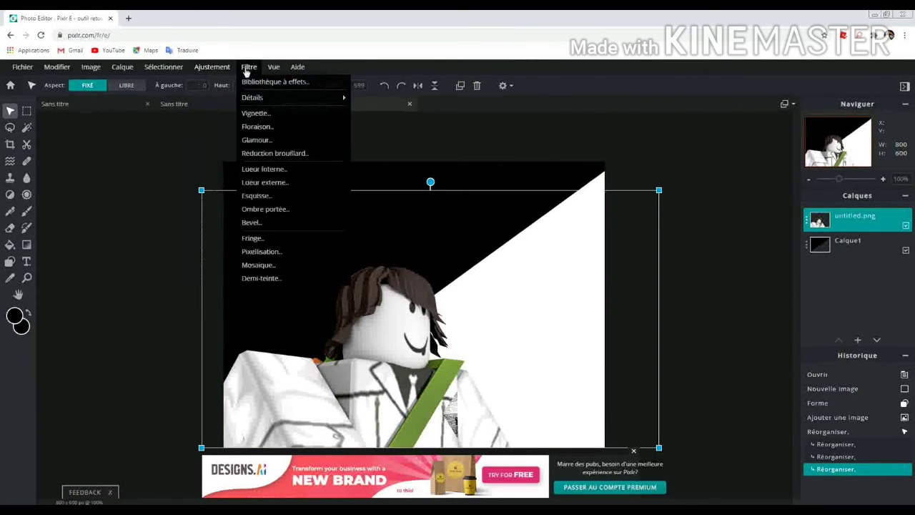
click(279, 209)
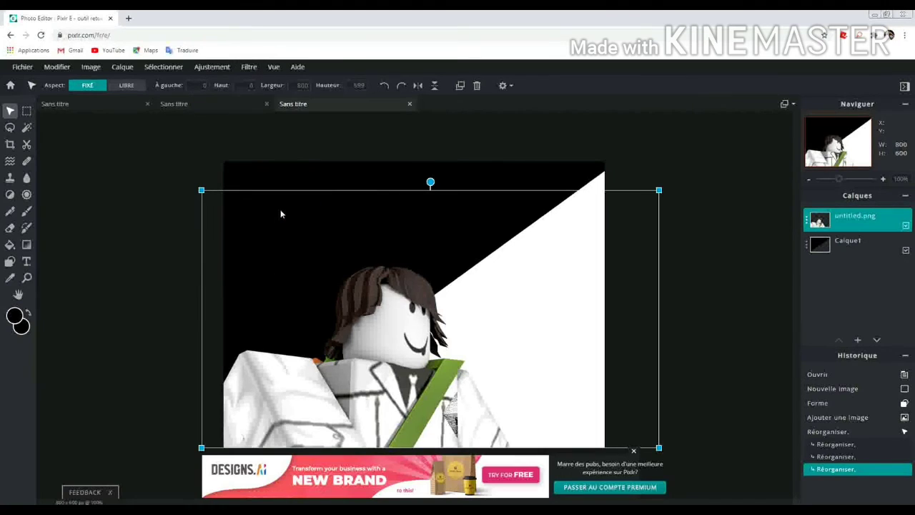
mouse_move(342, 339)
mouse_down()
mouse_move(365, 341)
mouse_move(354, 342)
mouse_up()
right_click(354, 341)
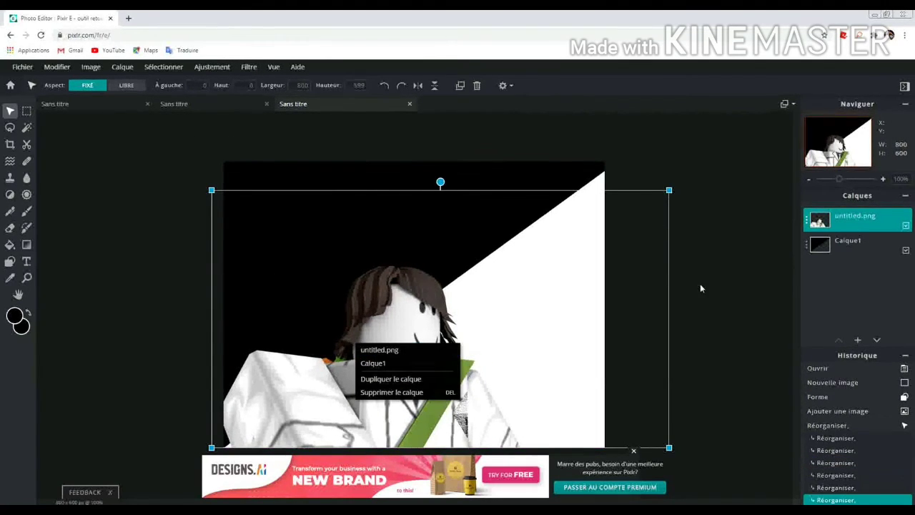
Revert to the 'Ajouter une image' history state and lower the avatar about 17 px
click(248, 67)
click(270, 220)
click(250, 67)
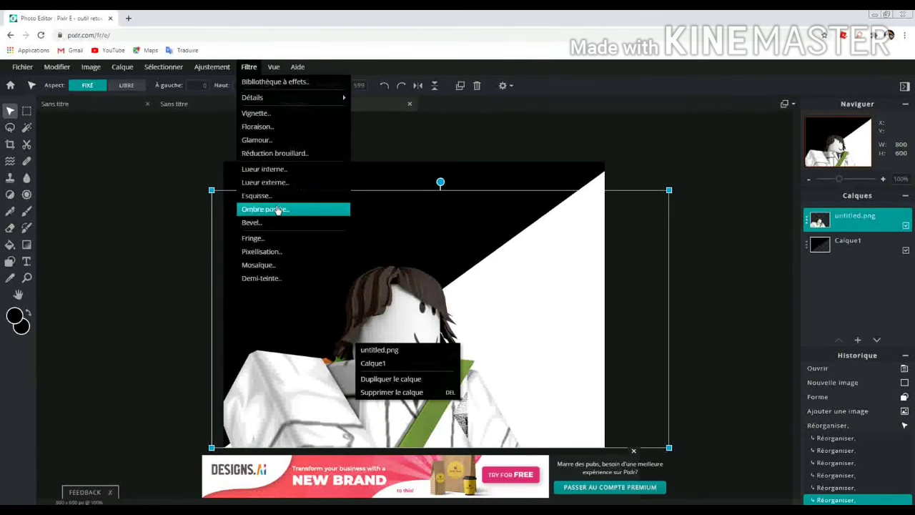
click(732, 299)
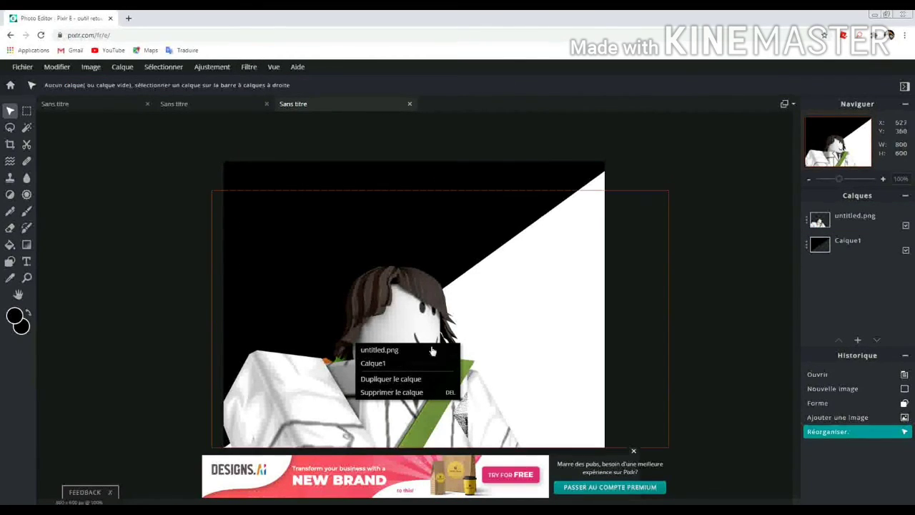
right_click(501, 381)
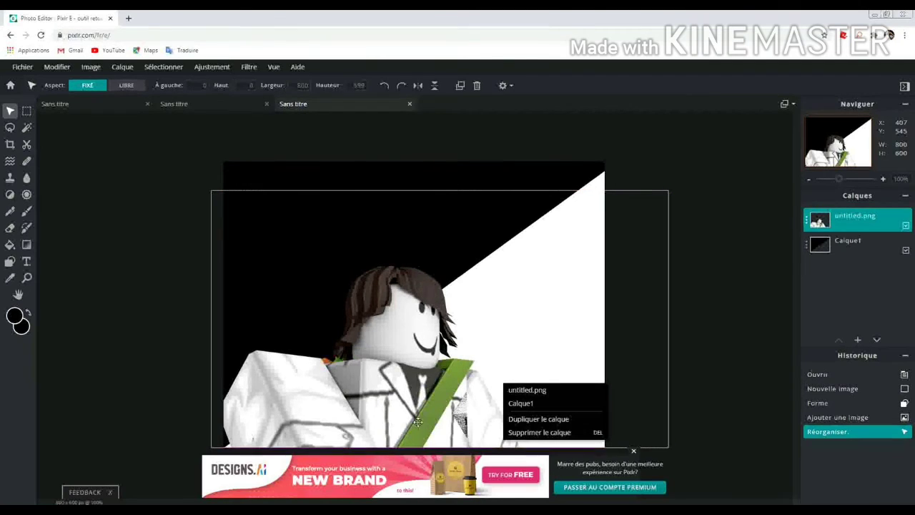
click(251, 68)
click(233, 70)
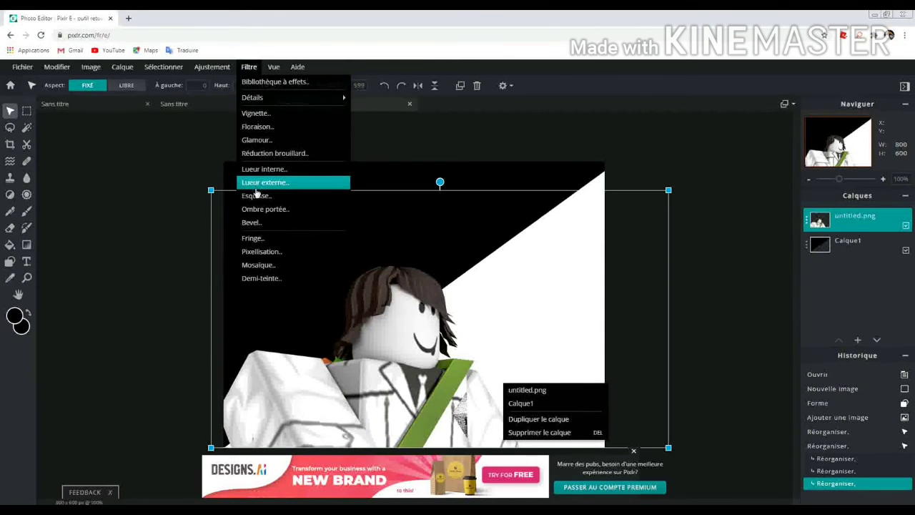
mouse_move(265, 104)
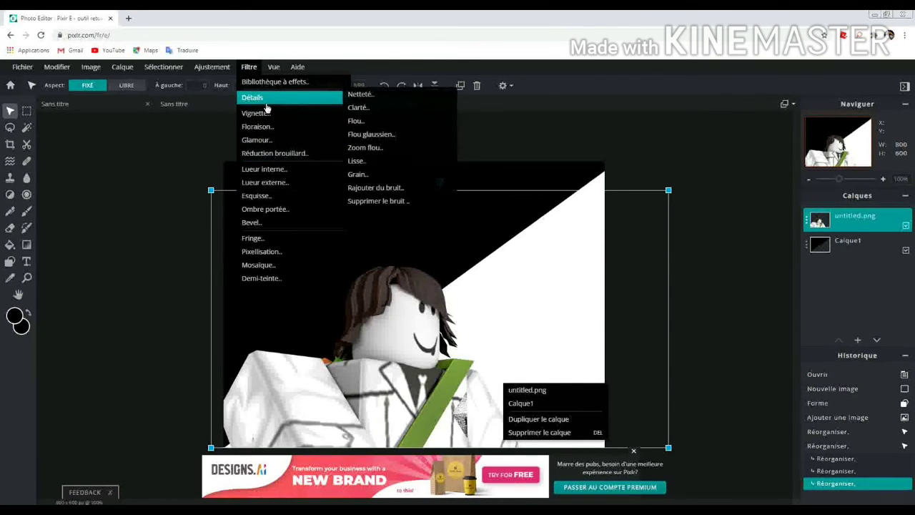
click(271, 211)
click(739, 295)
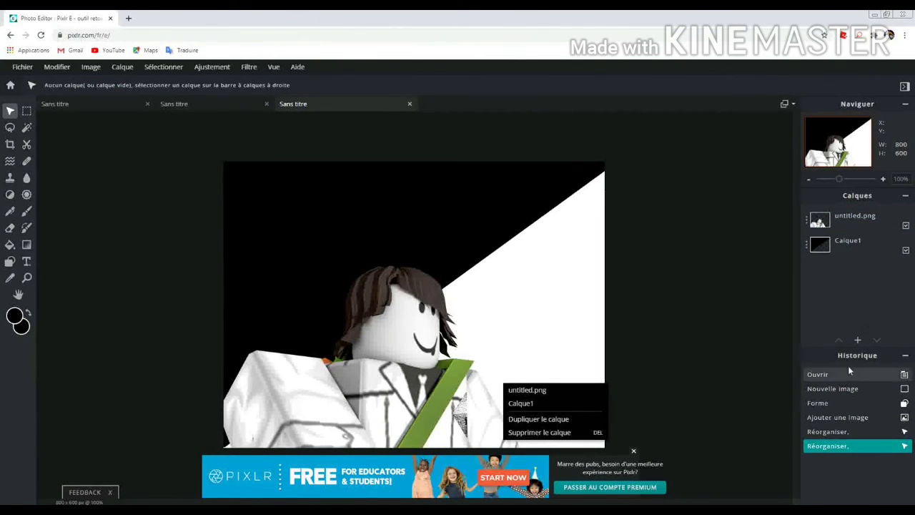
click(844, 416)
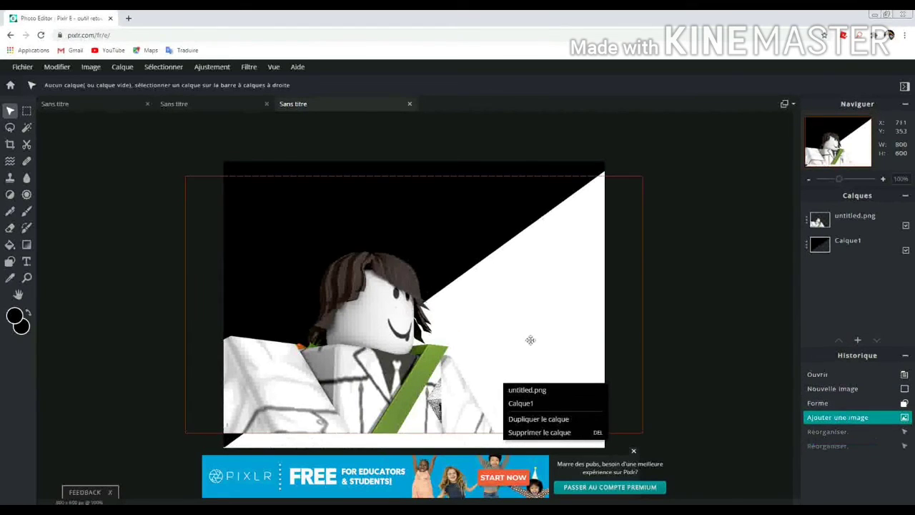
drag(414, 367, 416, 379)
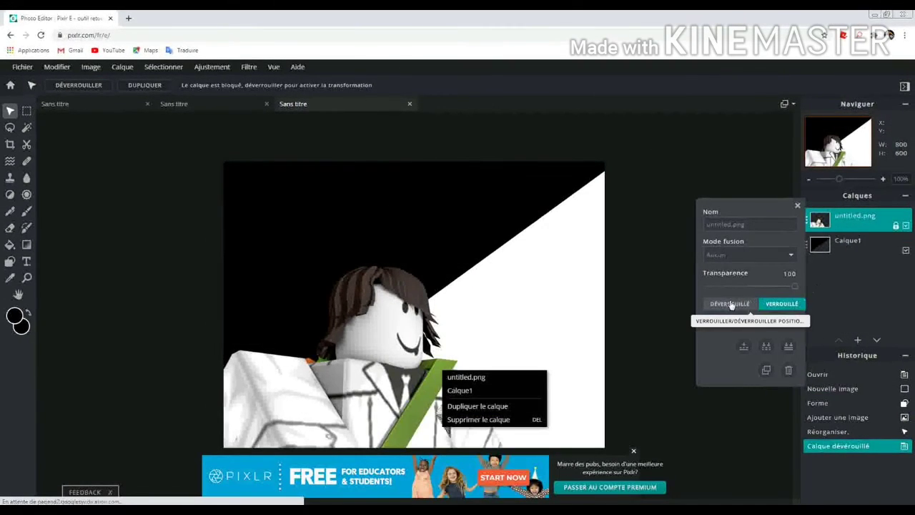
Unlock the avatar layer and lower Calque1's opacity to 75 so it turns dark grey
click(730, 303)
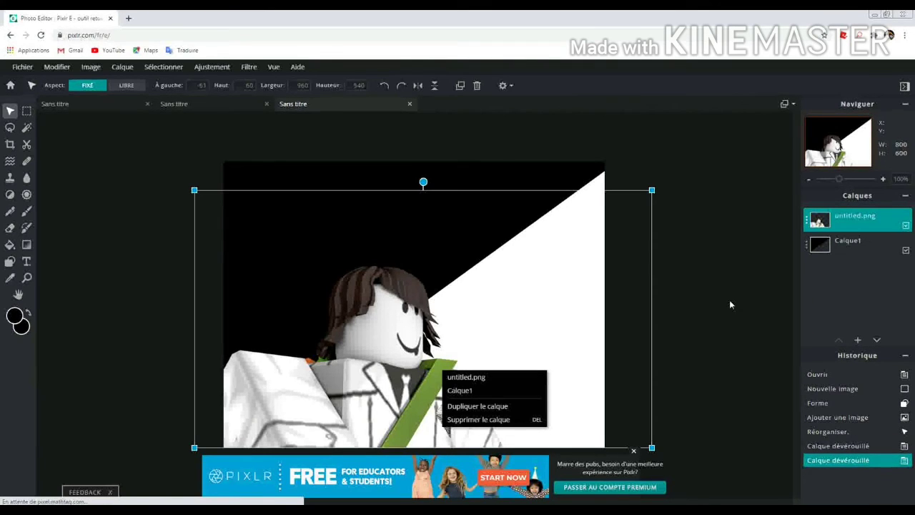
click(864, 250)
click(861, 249)
drag(798, 286, 769, 286)
click(702, 403)
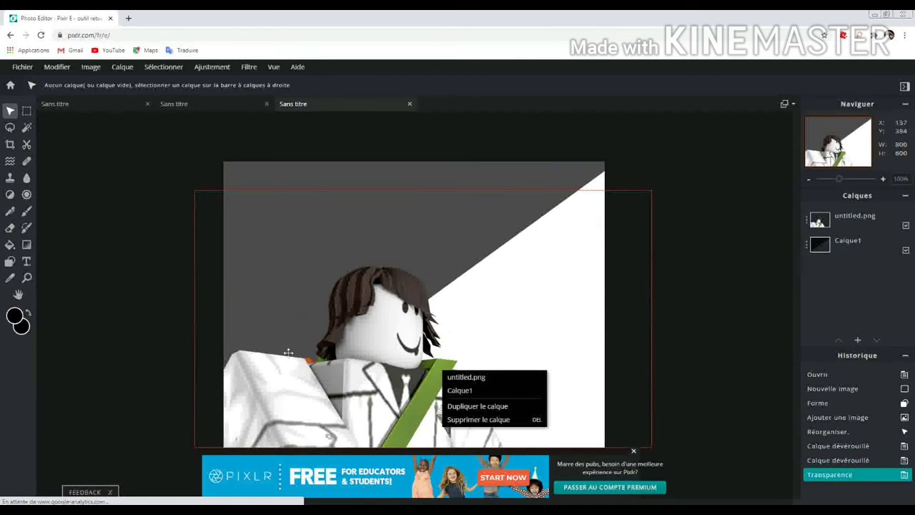
Reselect the untitled.png avatar layer and switch to the Lasso tool
click(22, 67)
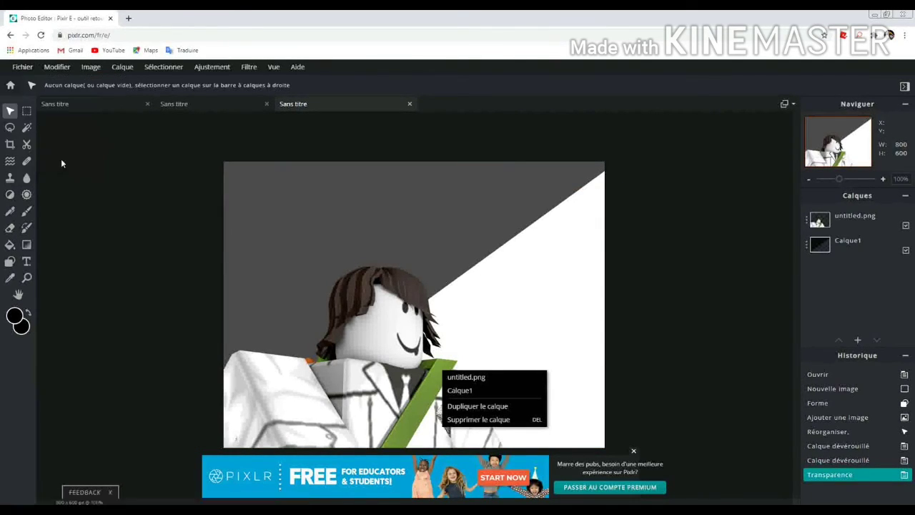
click(806, 227)
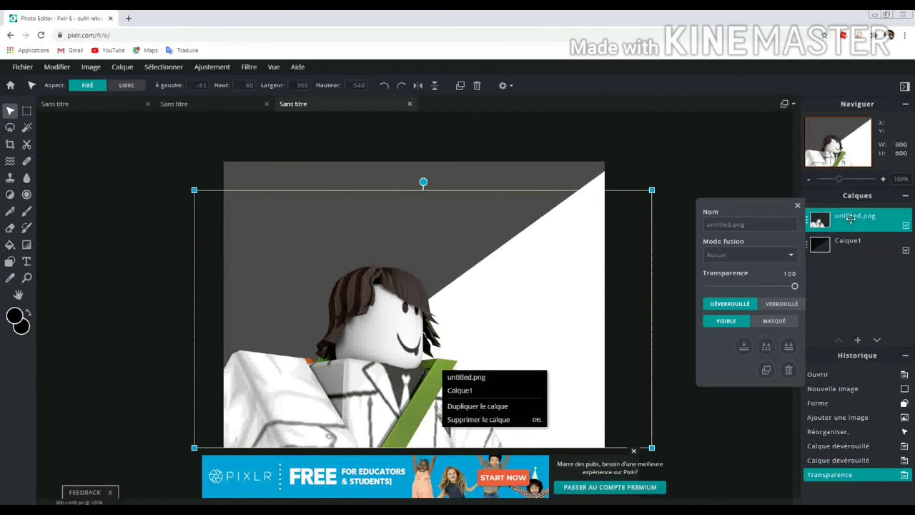
click(249, 67)
click(10, 127)
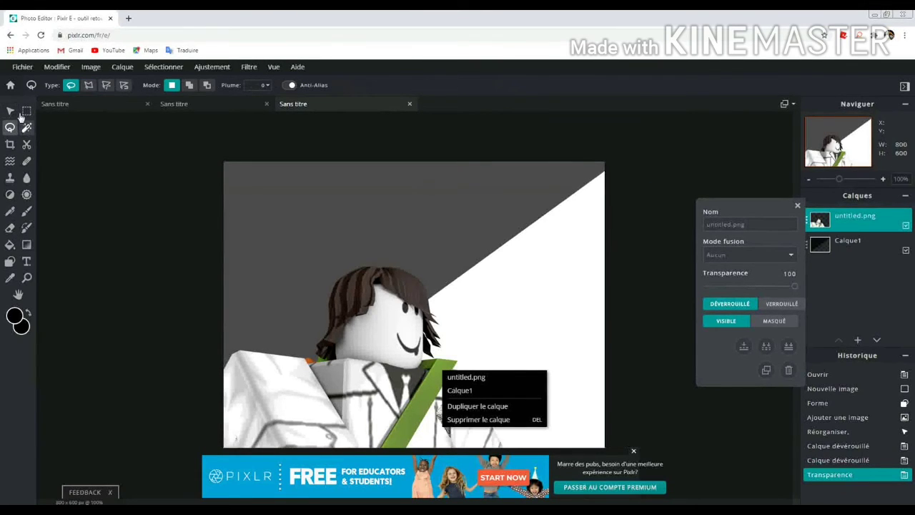
Apply an Ombre portée drop shadow with 77 px blur, 100% opacity and 3 px offset
click(249, 67)
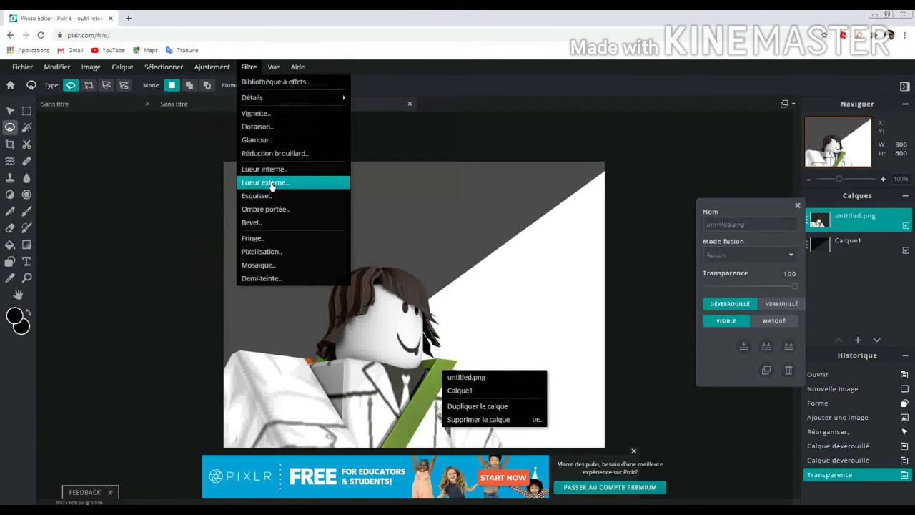
click(265, 209)
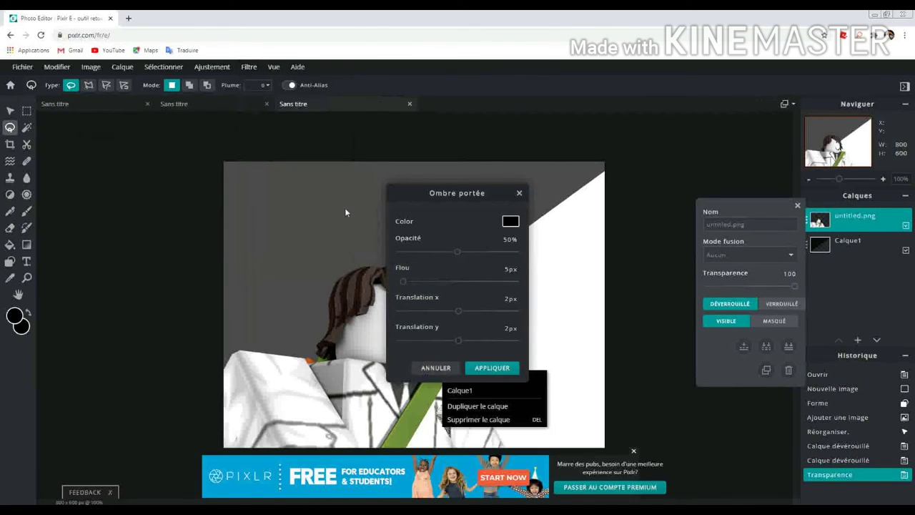
drag(403, 281, 461, 290)
click(458, 310)
drag(457, 253, 516, 253)
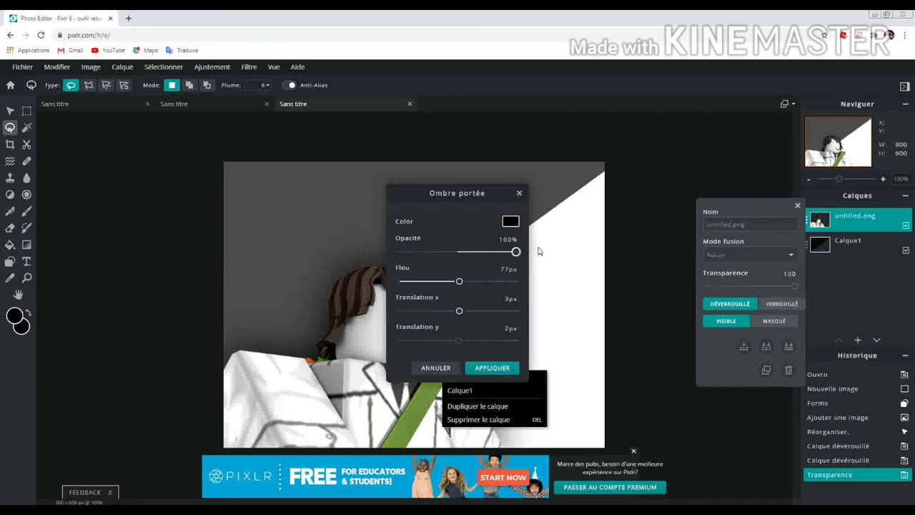
click(501, 367)
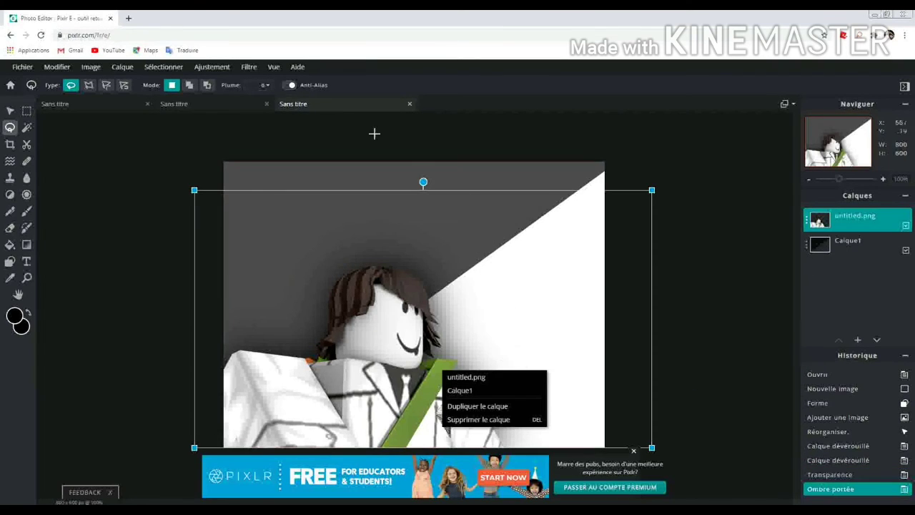
Apply a black Lueur externe glow at 13 px size, 100% feather and 17% opacity
click(245, 67)
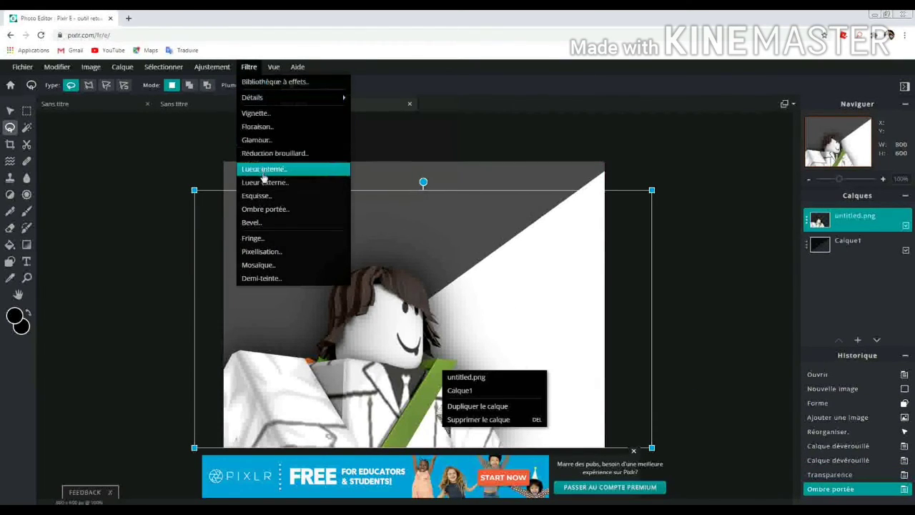
click(272, 183)
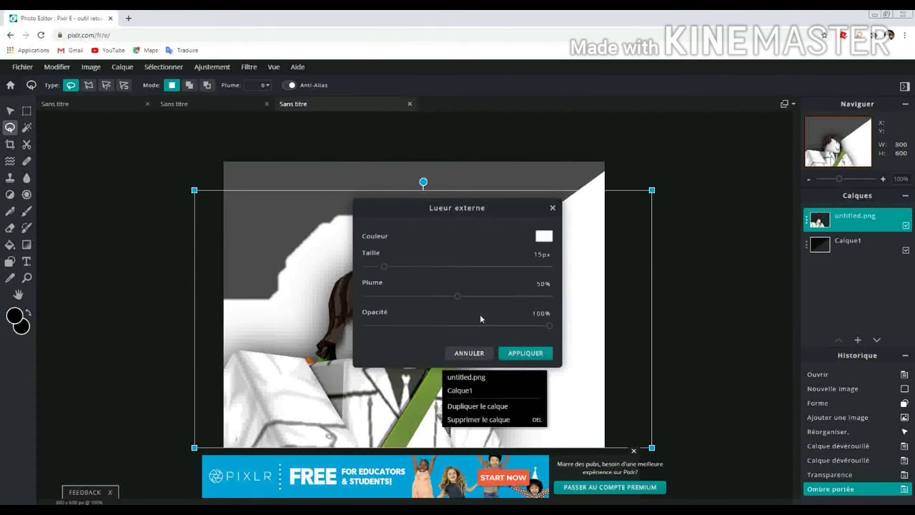
drag(459, 304, 439, 297)
drag(386, 268, 364, 271)
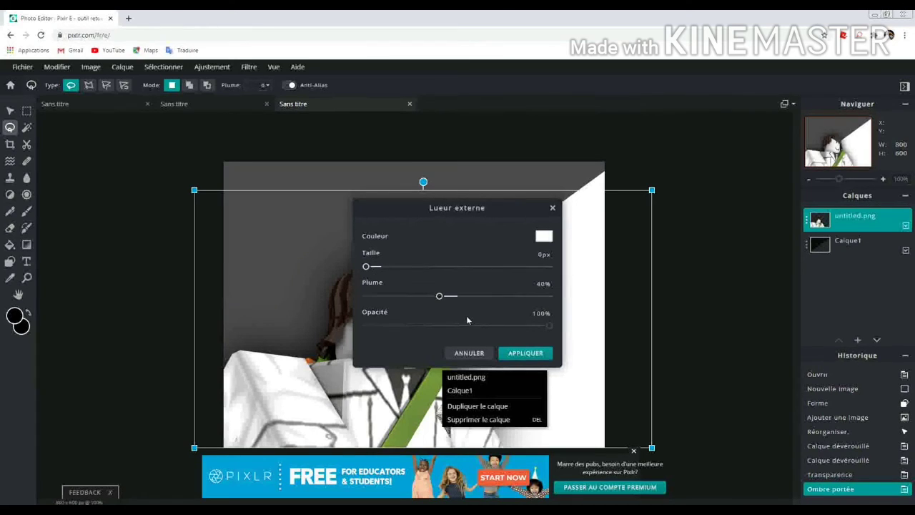
drag(471, 322, 383, 325)
drag(366, 266, 382, 266)
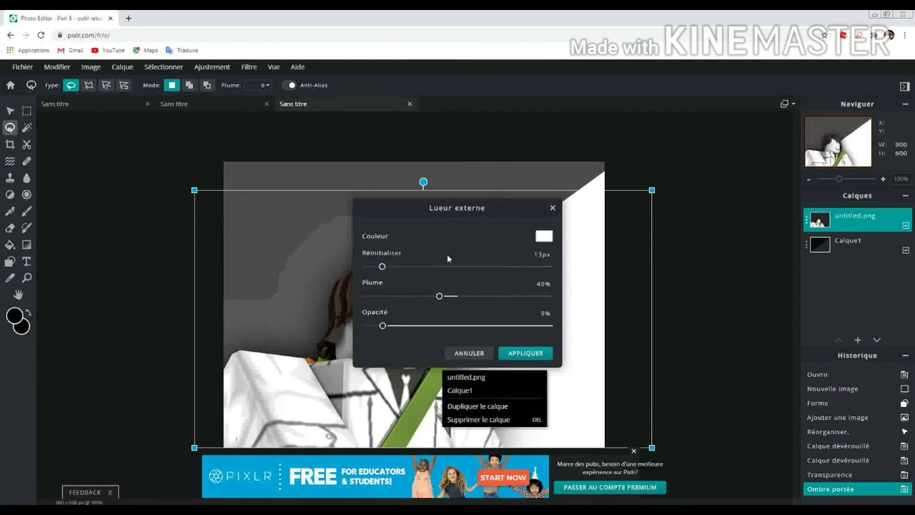
click(544, 236)
click(347, 344)
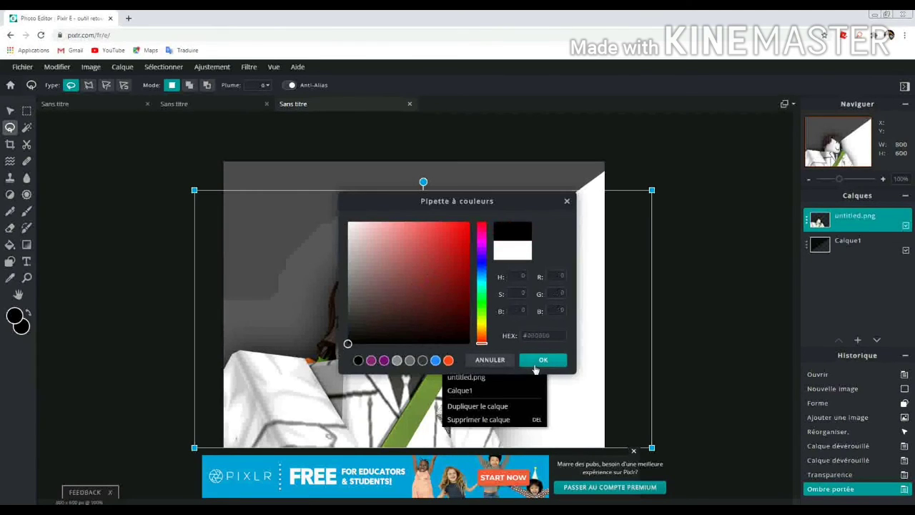
click(541, 361)
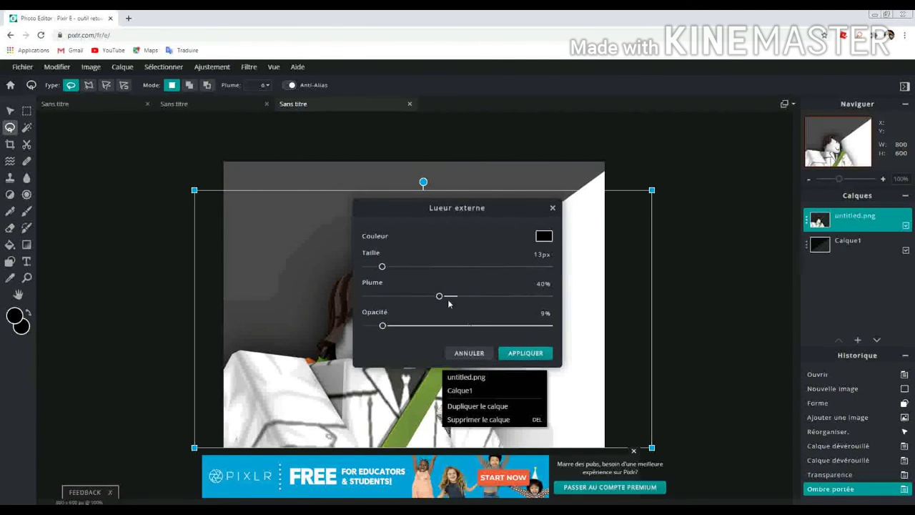
drag(440, 296, 581, 296)
mouse_move(384, 326)
mouse_down()
mouse_move(421, 326)
mouse_move(398, 327)
mouse_up()
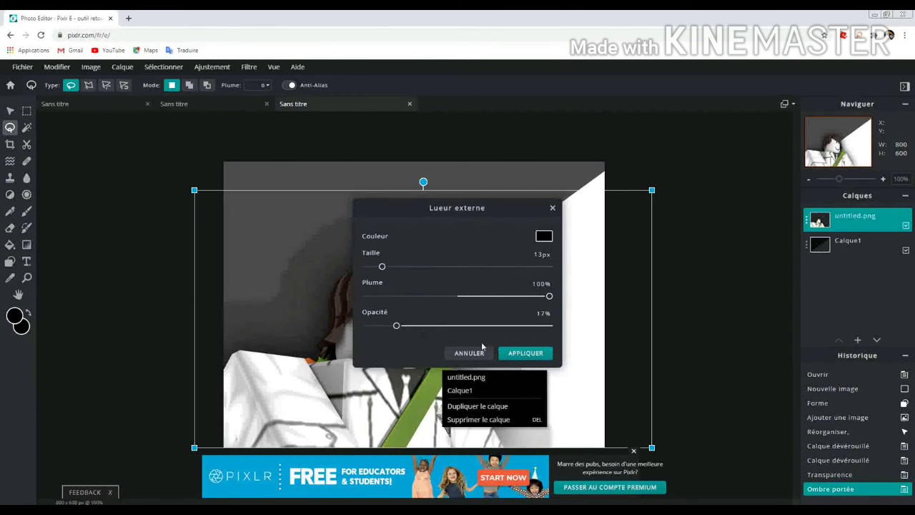
click(519, 355)
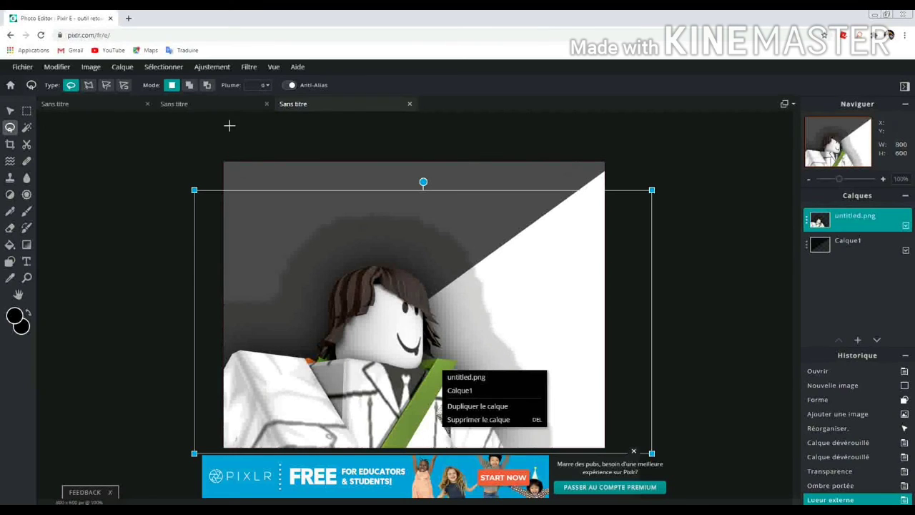
Apply a 4 px black outline (Contour) to the avatar at about 6% opacity
click(248, 66)
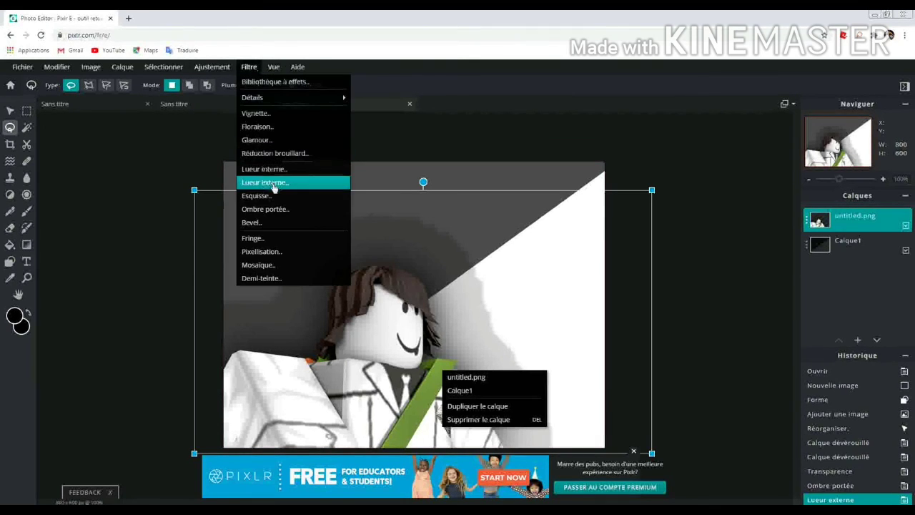
click(284, 197)
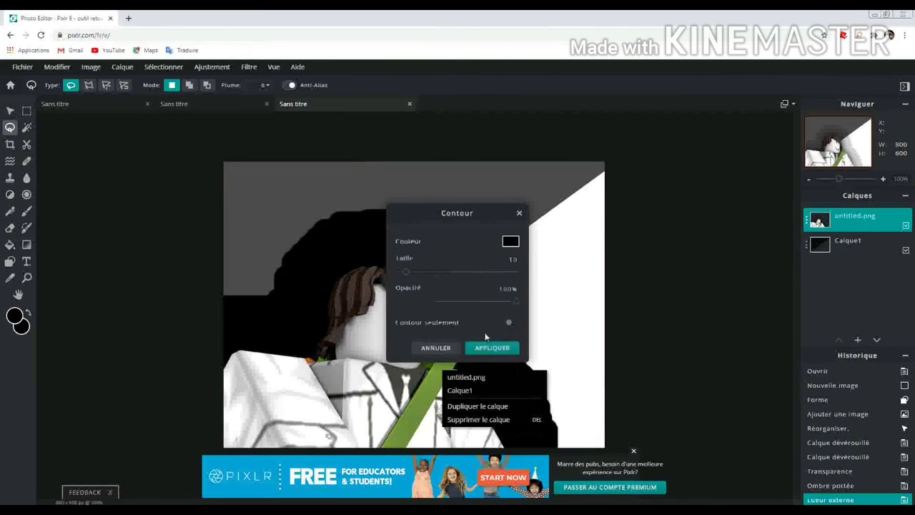
drag(405, 276, 400, 272)
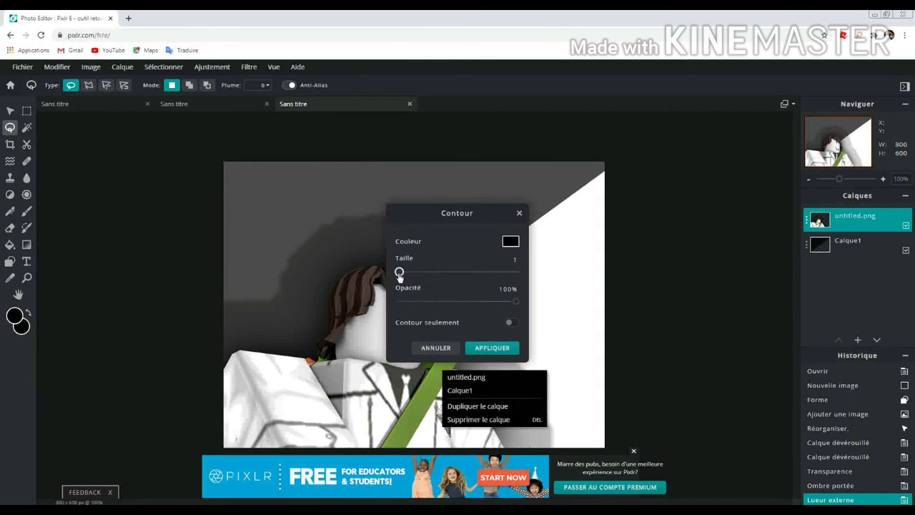
drag(516, 301, 454, 301)
mouse_move(400, 272)
mouse_down()
mouse_move(461, 276)
mouse_move(380, 284)
mouse_move(401, 276)
mouse_up()
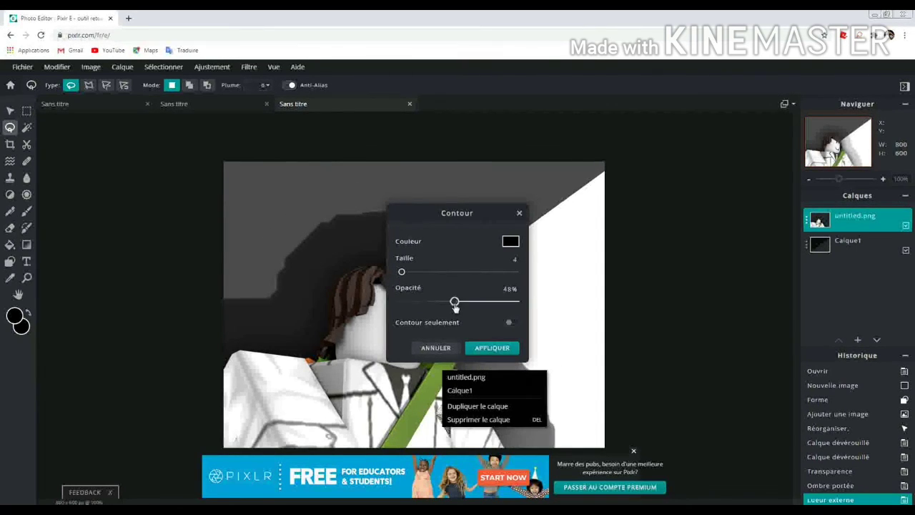
drag(454, 301, 407, 302)
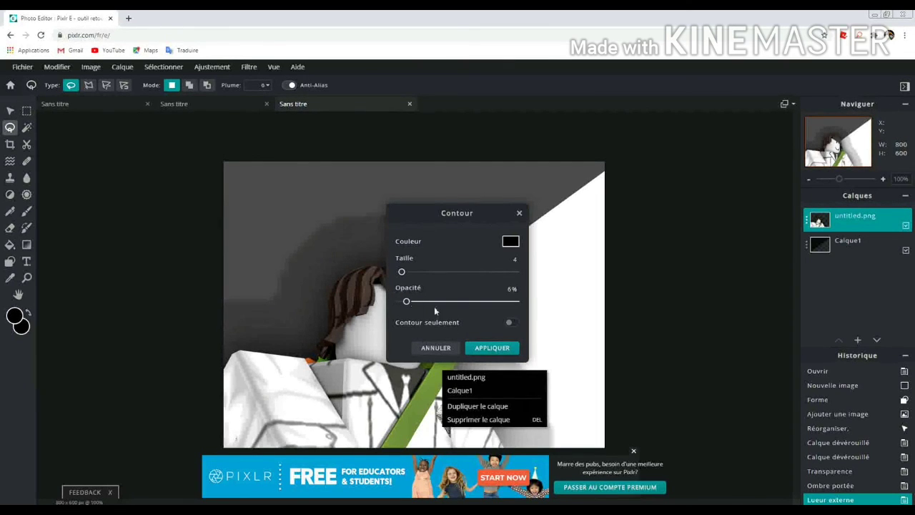
click(510, 322)
click(510, 322)
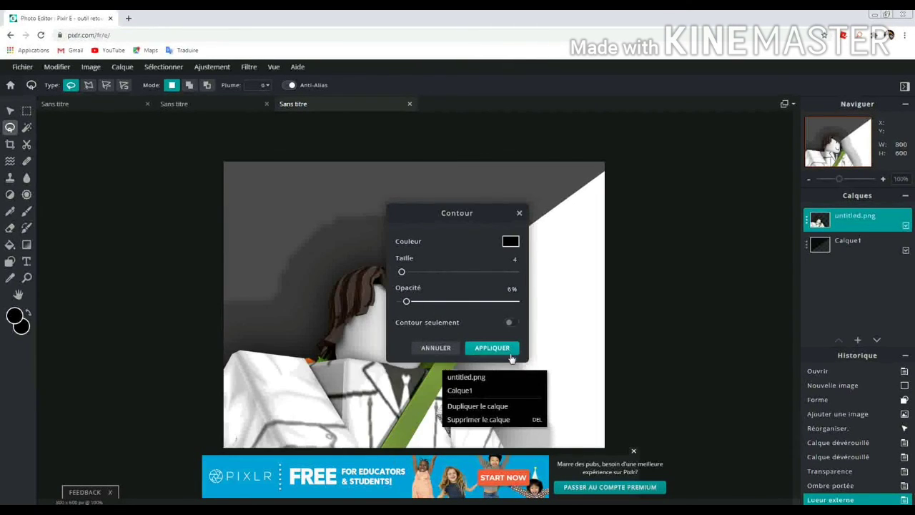
click(492, 347)
Preview the Bevel filter on the avatar, then cancel it without applying
click(249, 66)
click(283, 222)
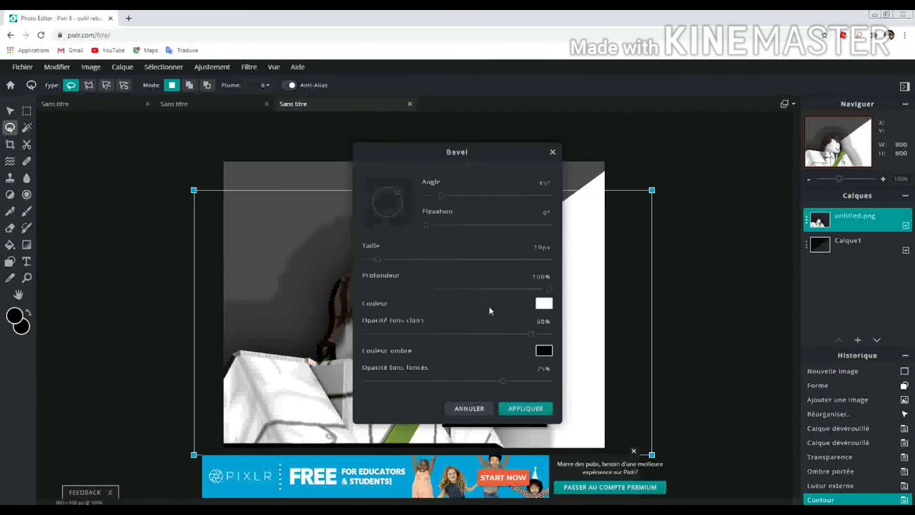
drag(424, 153, 564, 151)
click(613, 408)
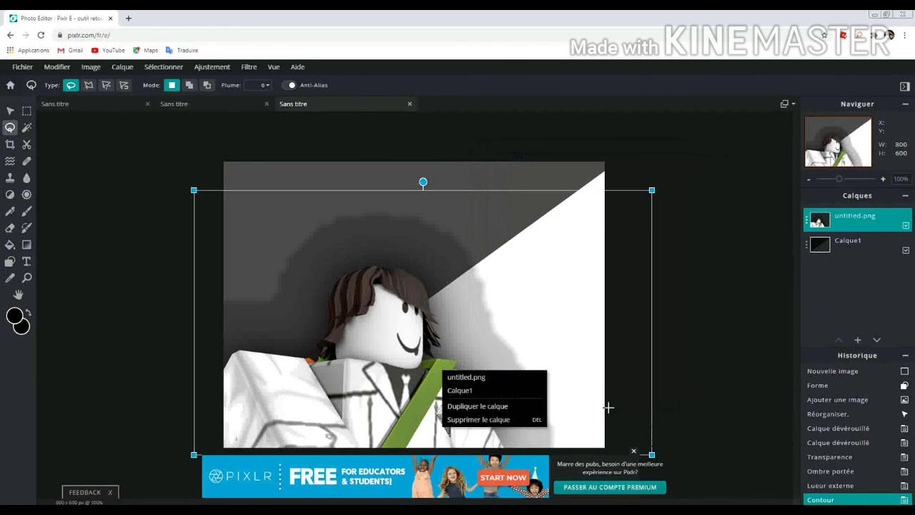
Set up a white inner glow with size 4px, feather 18% and opacity 63%
click(249, 66)
click(249, 66)
click(248, 66)
click(265, 169)
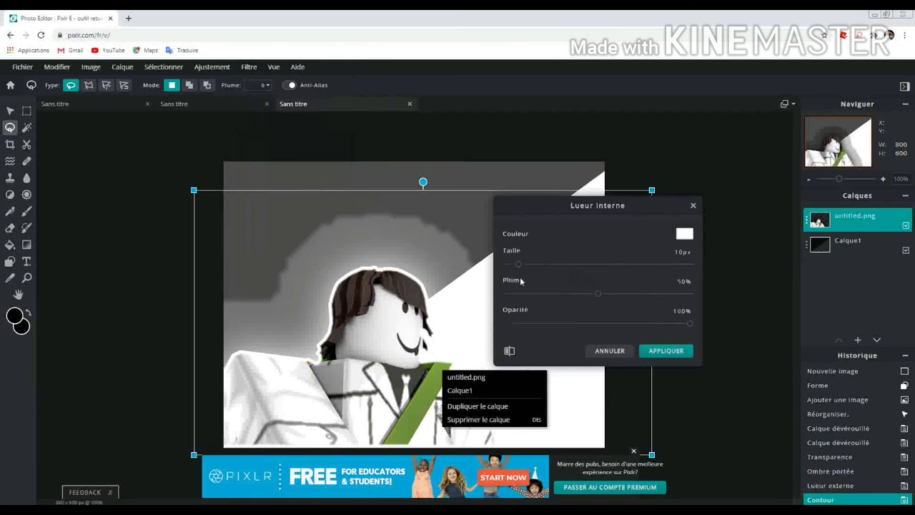
mouse_move(519, 264)
mouse_down()
mouse_move(546, 264)
mouse_move(512, 265)
mouse_up()
drag(598, 293, 539, 293)
drag(653, 329, 622, 341)
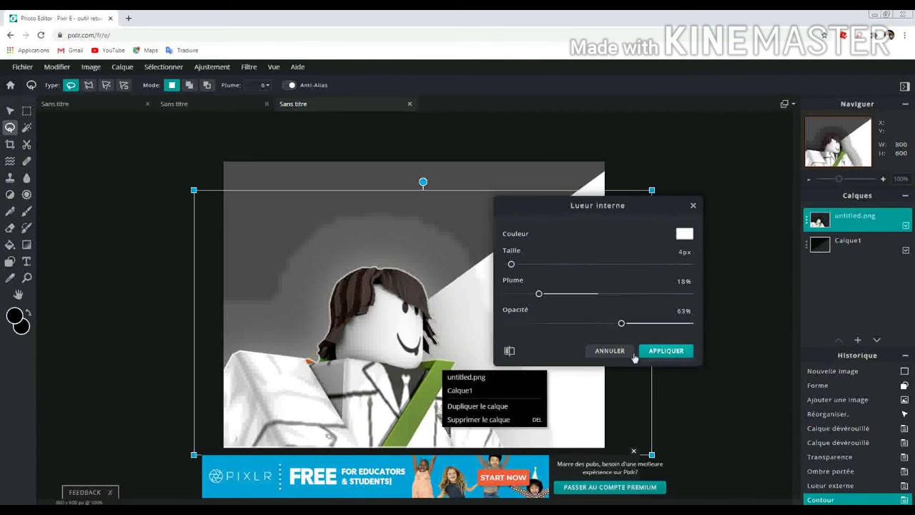
Compare the avatar with and without the inner glow, apply it, and deselect the layer
click(510, 355)
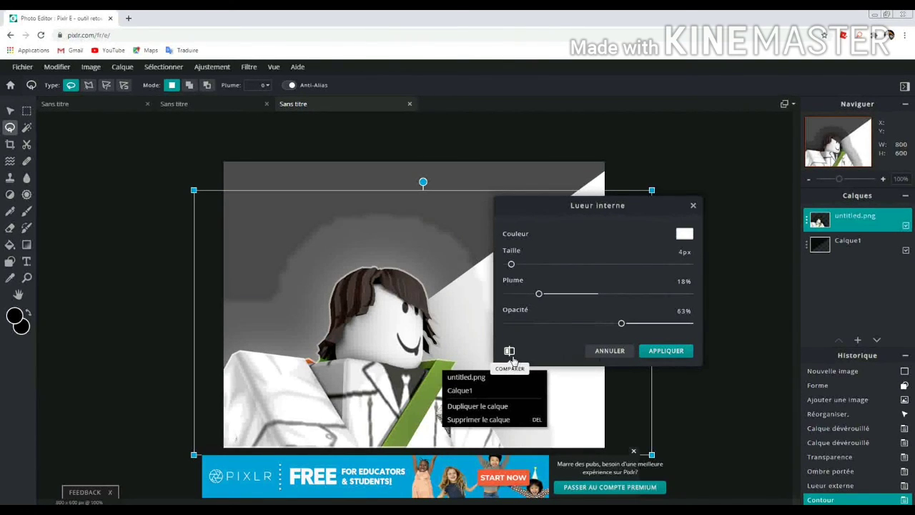
click(510, 351)
click(510, 352)
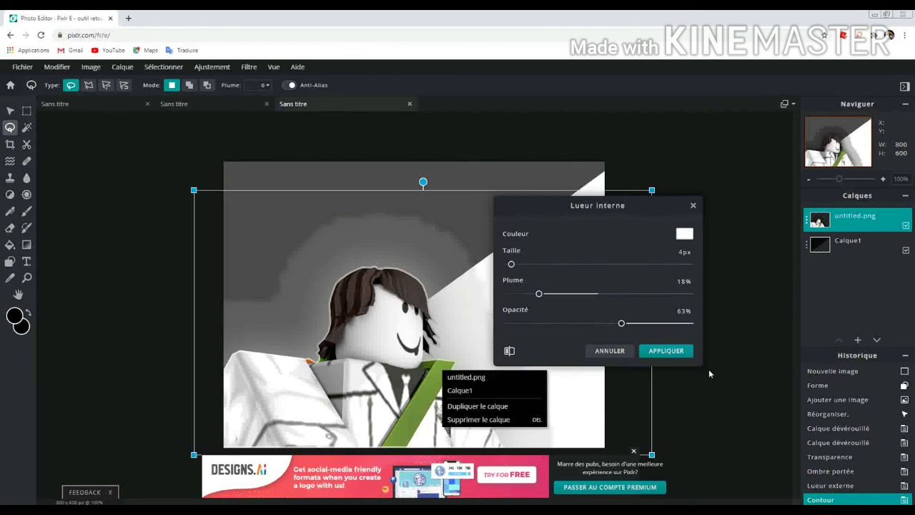
click(663, 352)
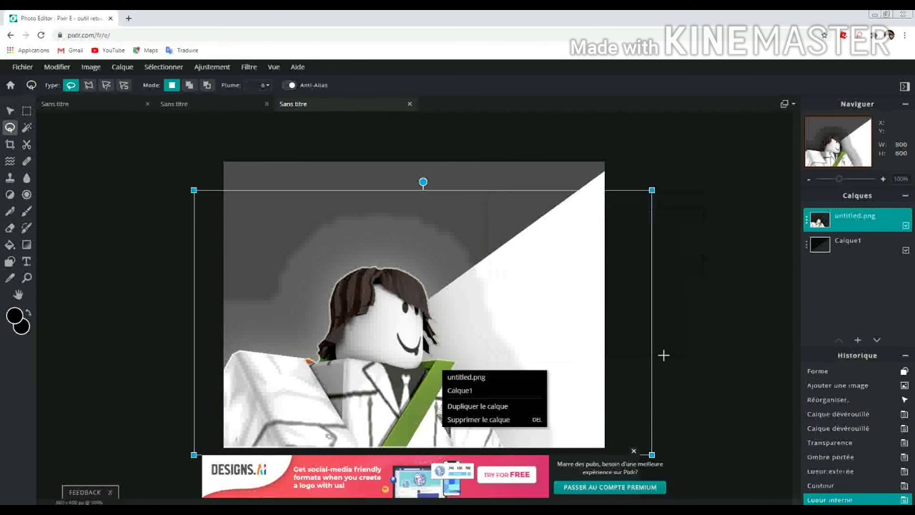
click(725, 322)
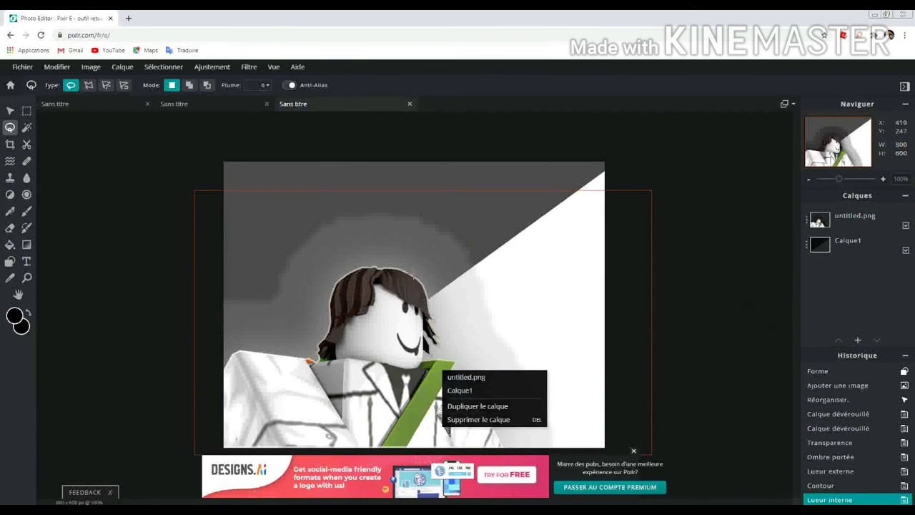